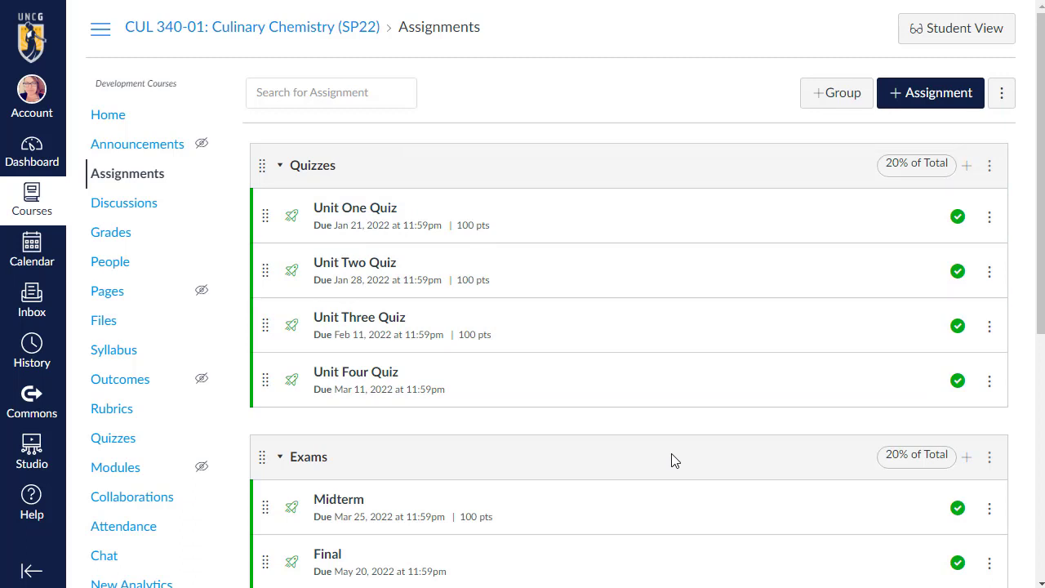
# Look over the course's assignment groups and the assignment and total columns in its gradebook
pyautogui.scroll(-5, 667, 387)
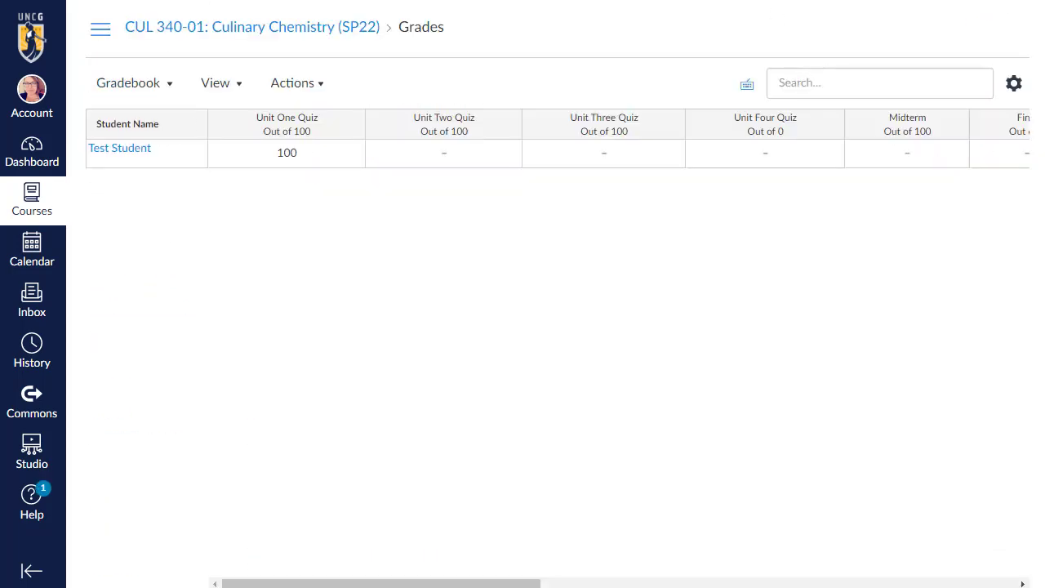
pyautogui.moveTo(387, 583); pyautogui.dragTo(862, 583)
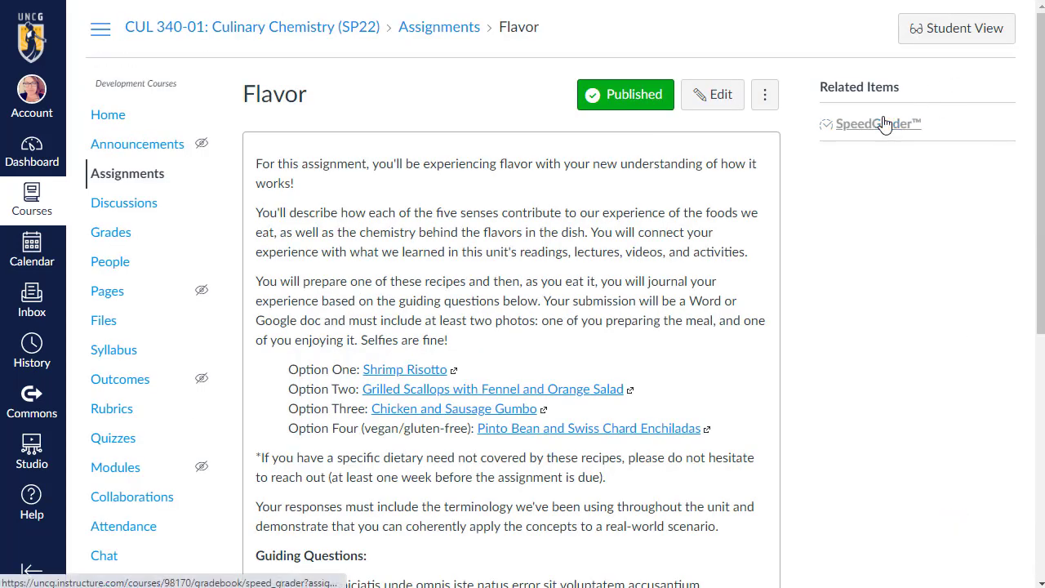
# Open the Flavor assignment in SpeedGrader, and return to the course's assignments list
pyautogui.click(886, 125)
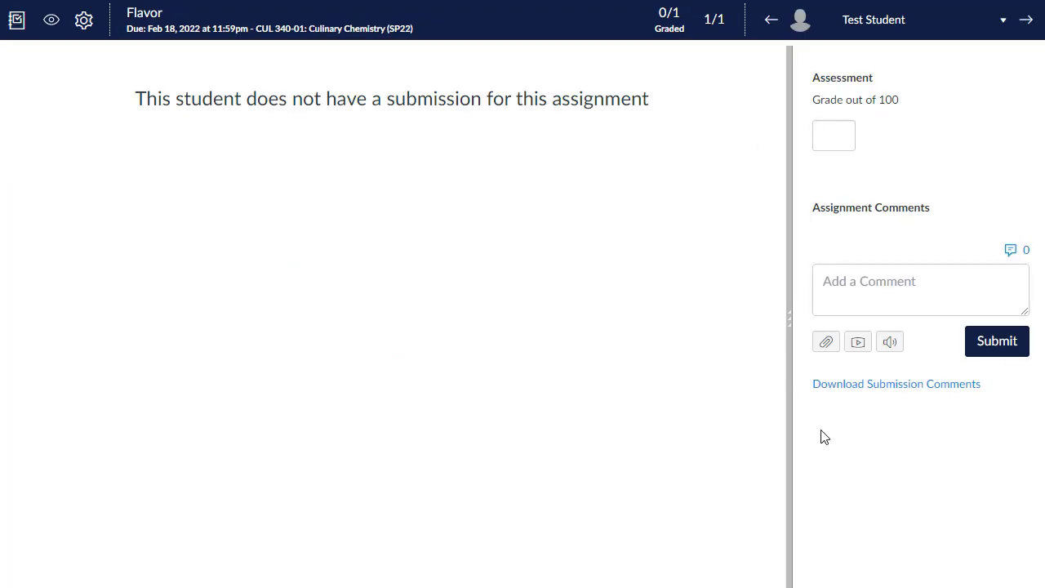
pyautogui.click(122, 2)
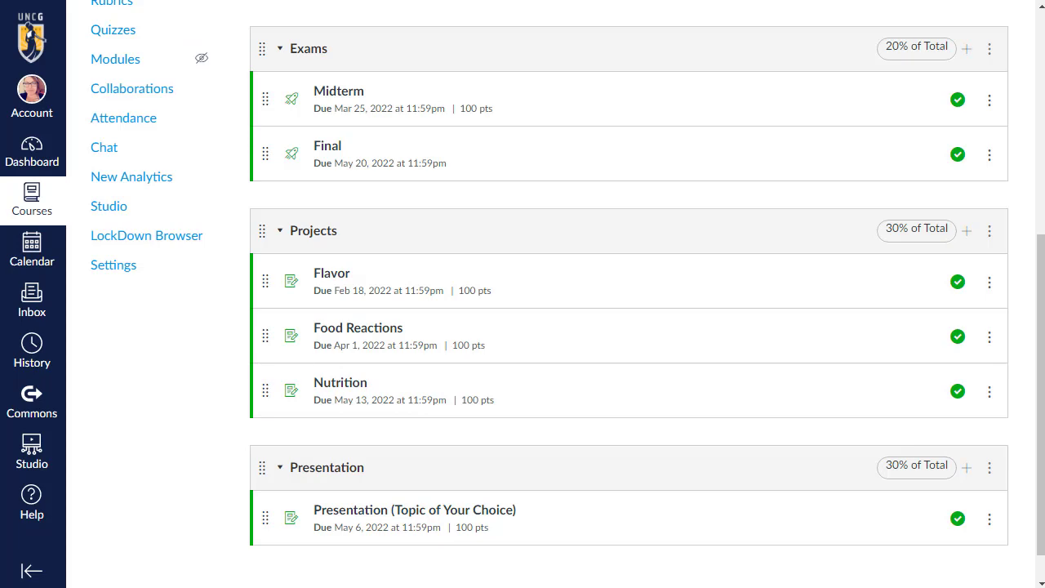
pyautogui.scroll(5, 534, 203)
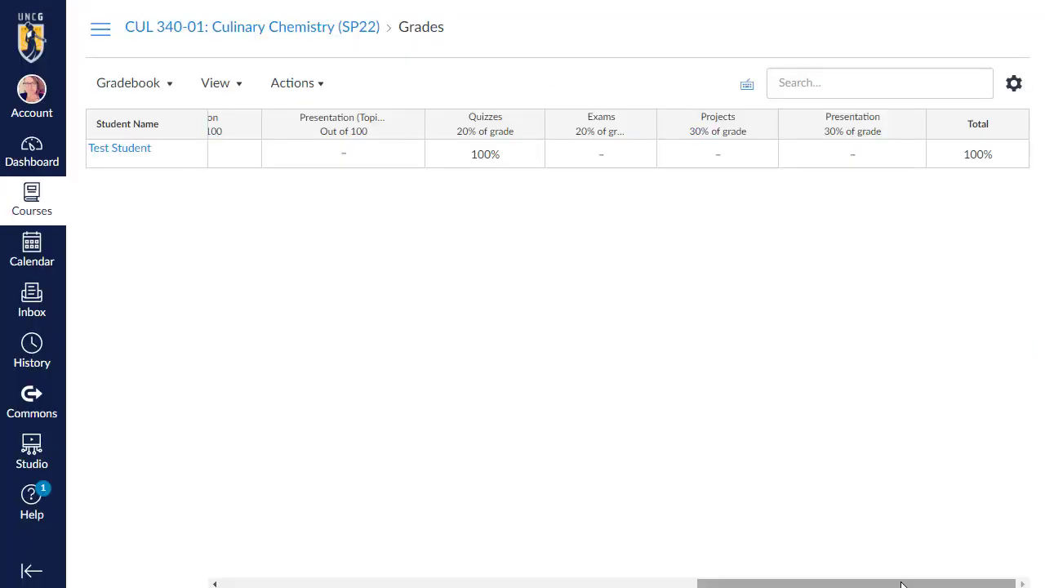
# Open the form for messaging students about Flavor from the gradebook and view its recipient criteria, leaving the message unsent
pyautogui.moveTo(903, 582); pyautogui.dragTo(669, 583)
pyautogui.click(534, 130)
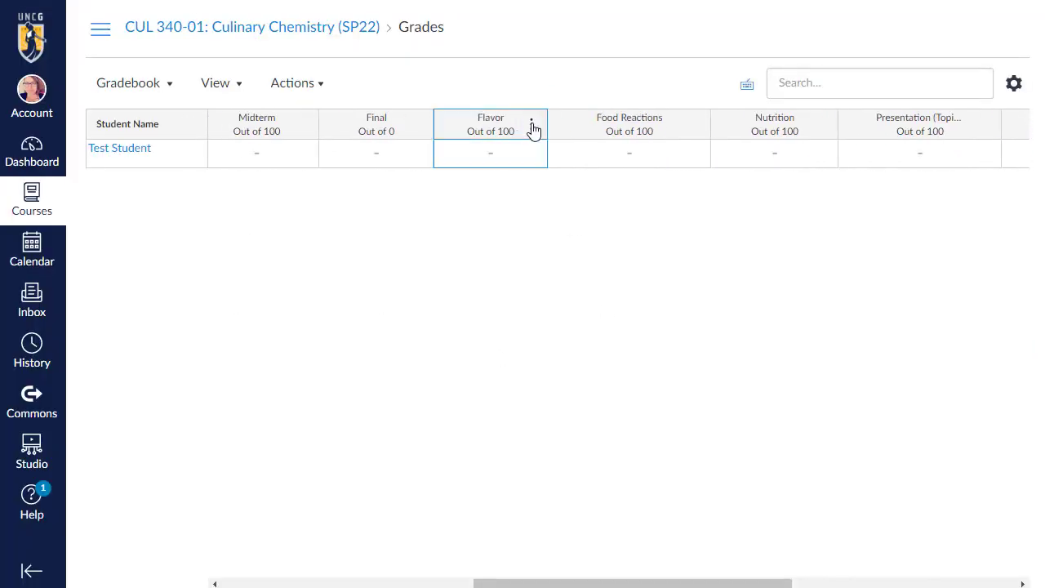
pyautogui.click(513, 230)
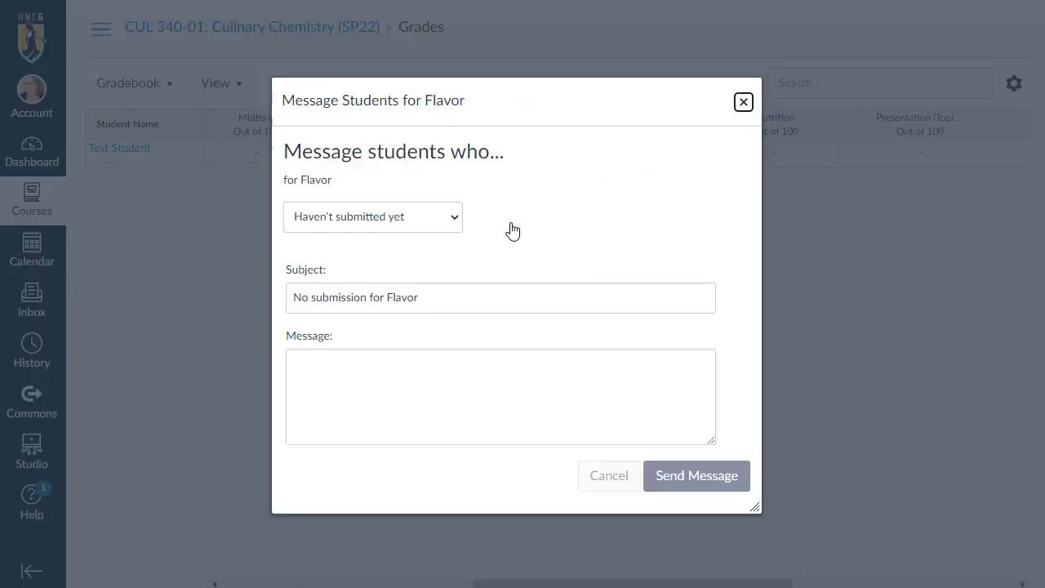
pyautogui.click(399, 221)
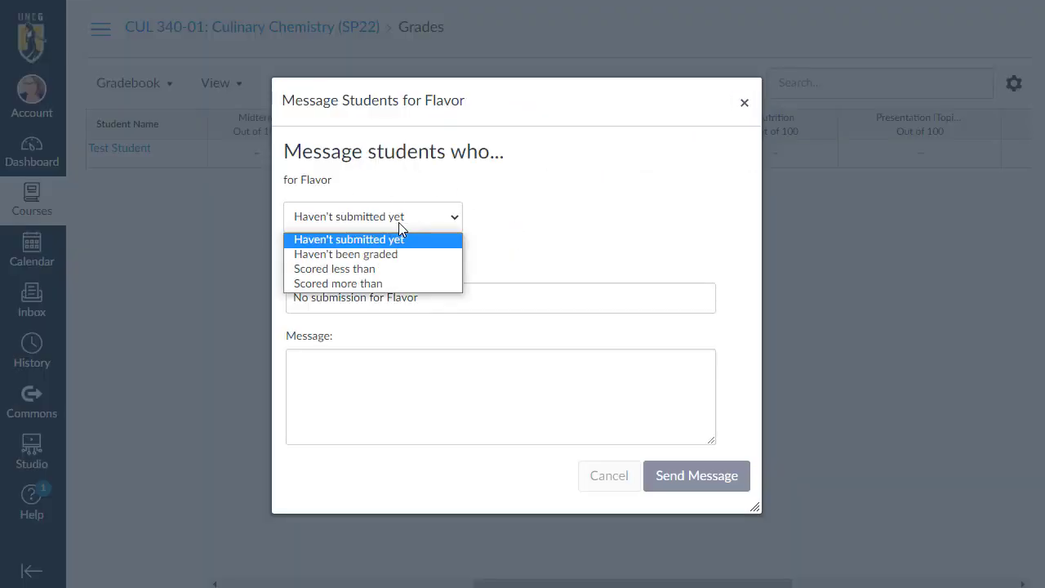
pyautogui.click(398, 222)
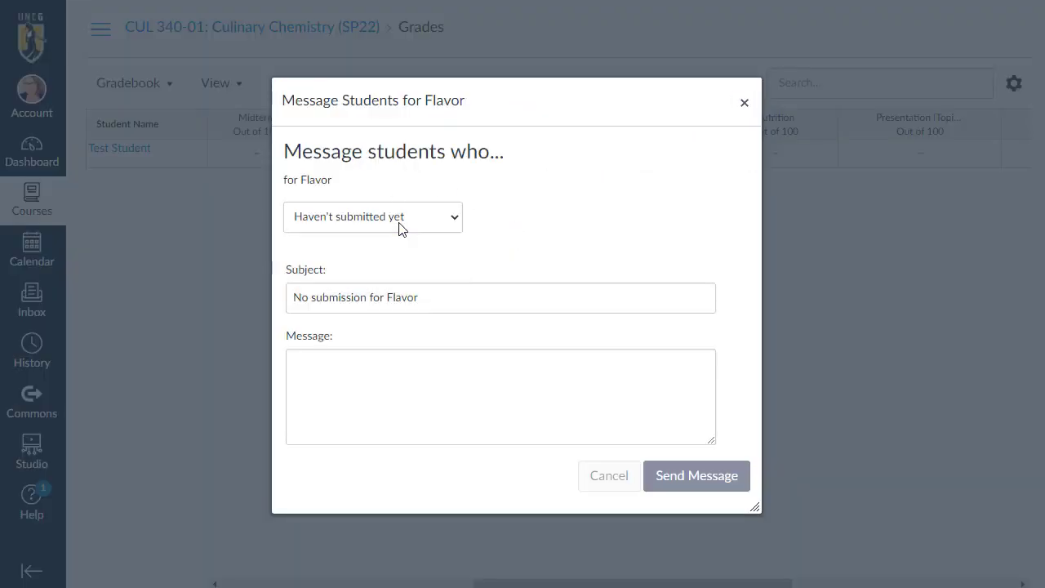
pyautogui.click(743, 105)
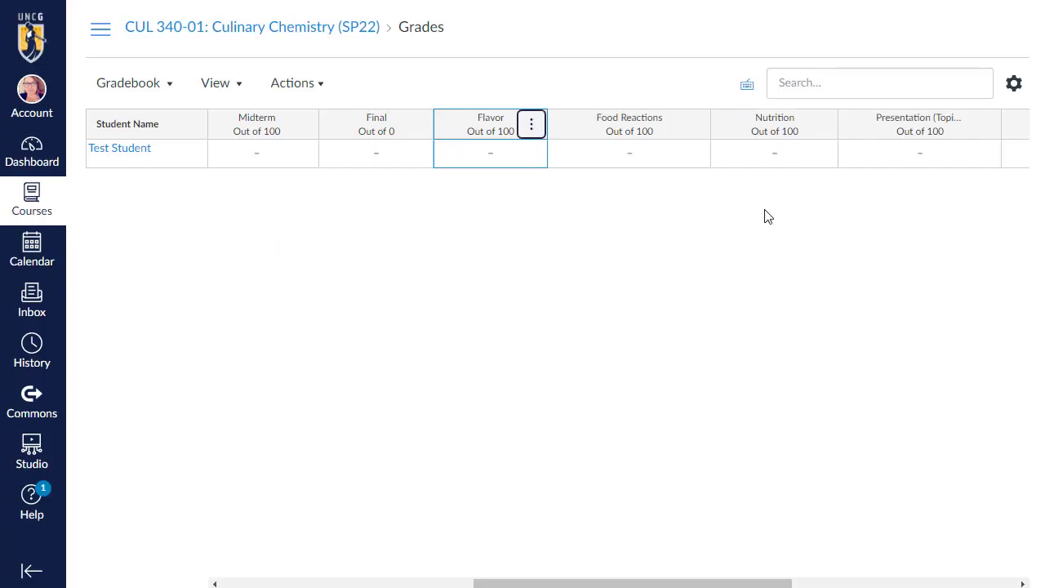
# Unpublish the Flavor, Food Reactions and Nutrition assignments in the Projects group
pyautogui.click(220, 1)
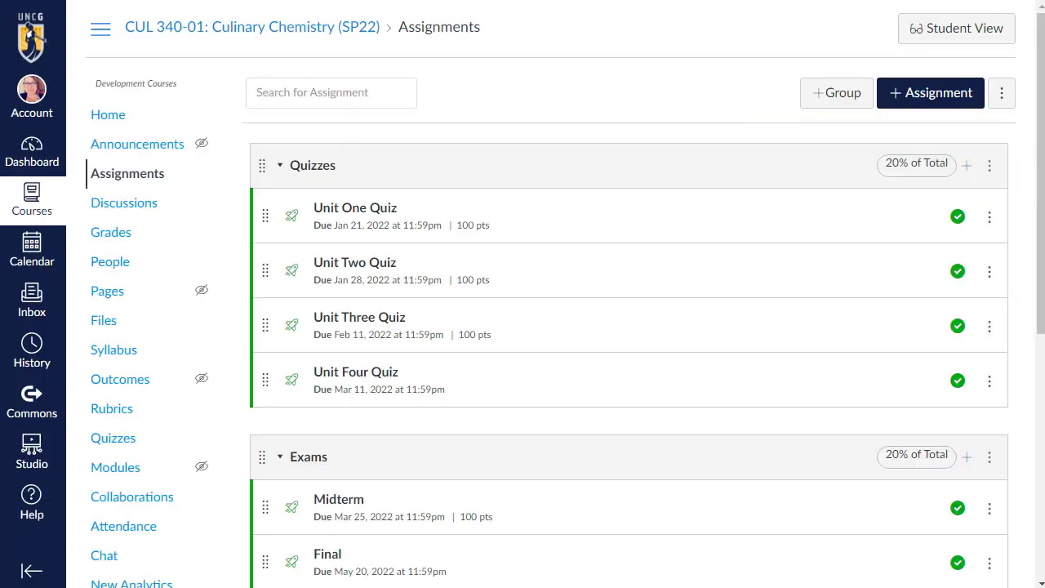
pyautogui.scroll(-5, 457, 414)
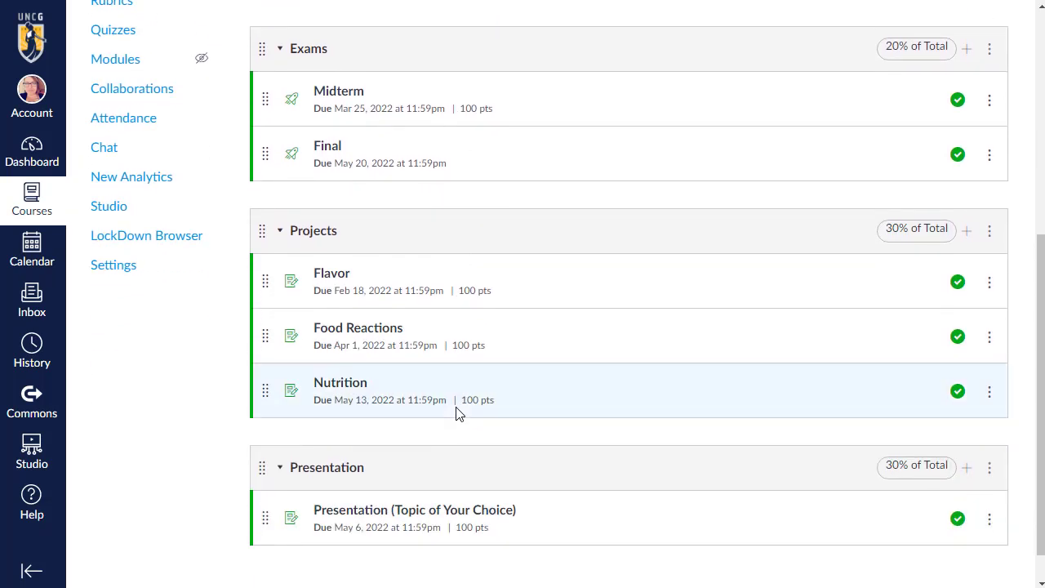
pyautogui.click(957, 282)
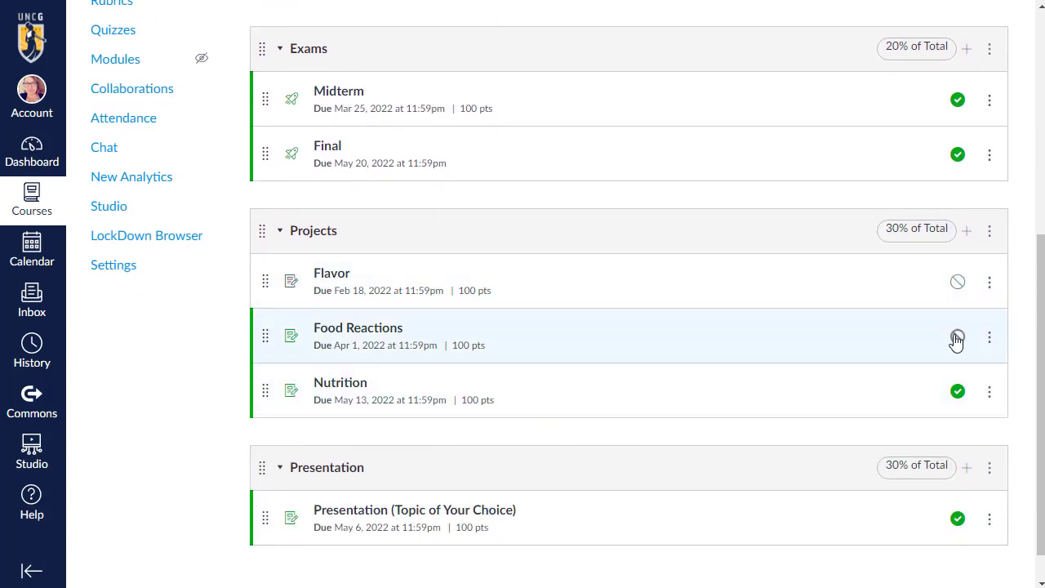
pyautogui.click(957, 337)
pyautogui.click(957, 393)
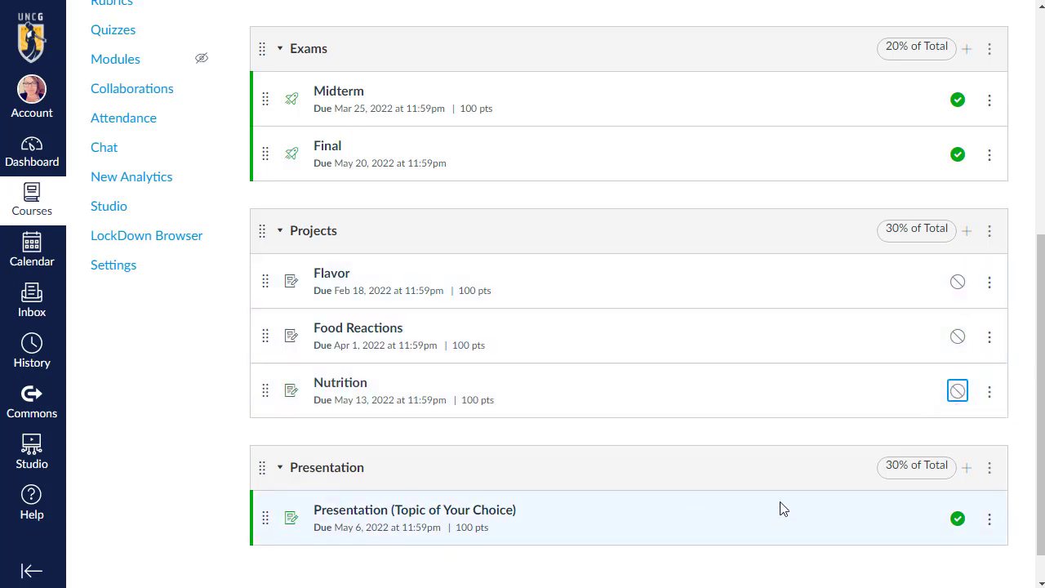
# Publish the Nutrition, Food Reactions and Flavor assignments again
pyautogui.click(956, 391)
pyautogui.click(956, 336)
pyautogui.click(956, 283)
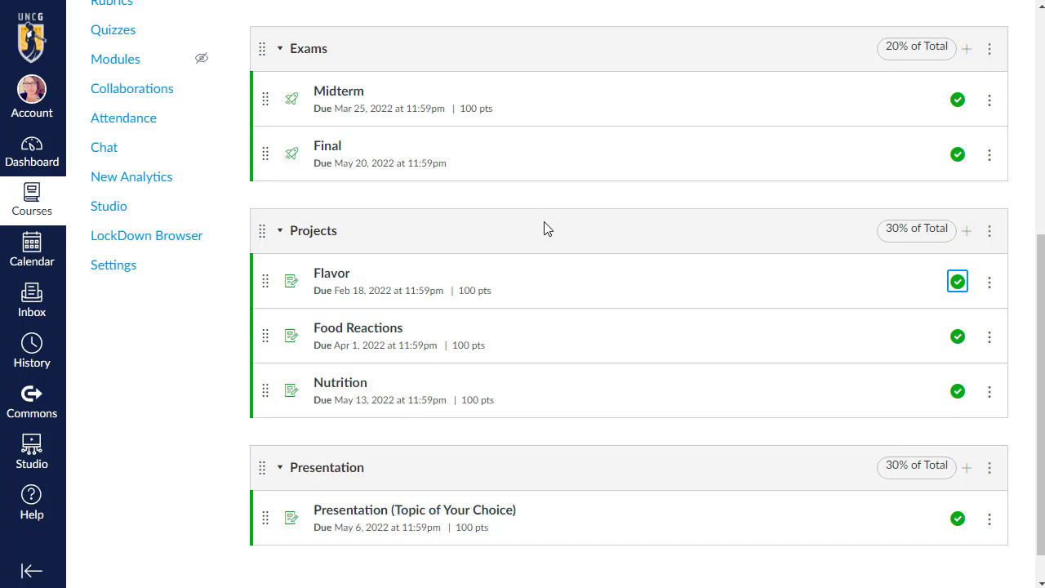
# View the Flavor assignment's instructions and go to the course home page
pyautogui.click(345, 280)
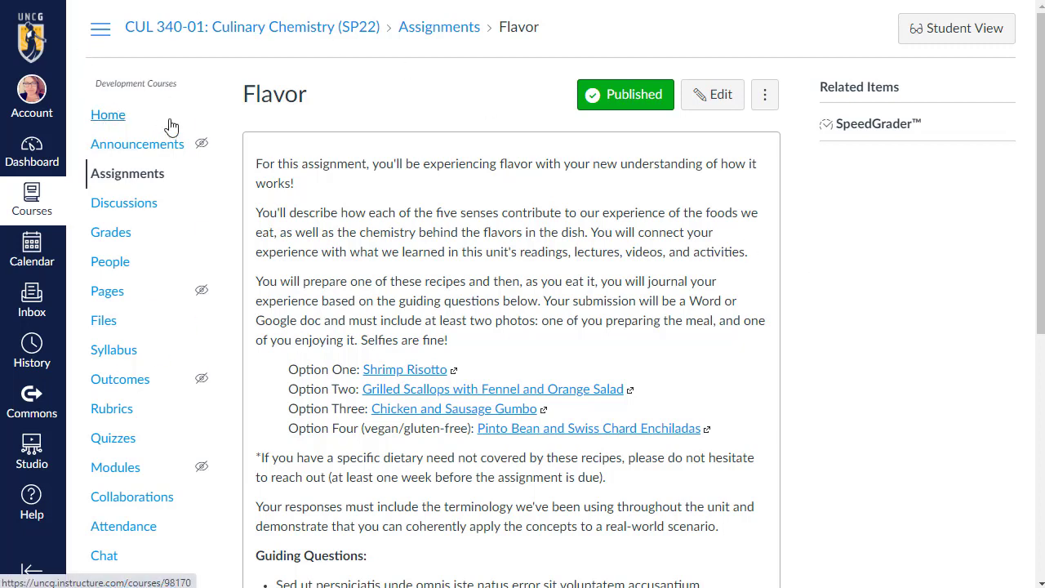
pyautogui.click(116, 122)
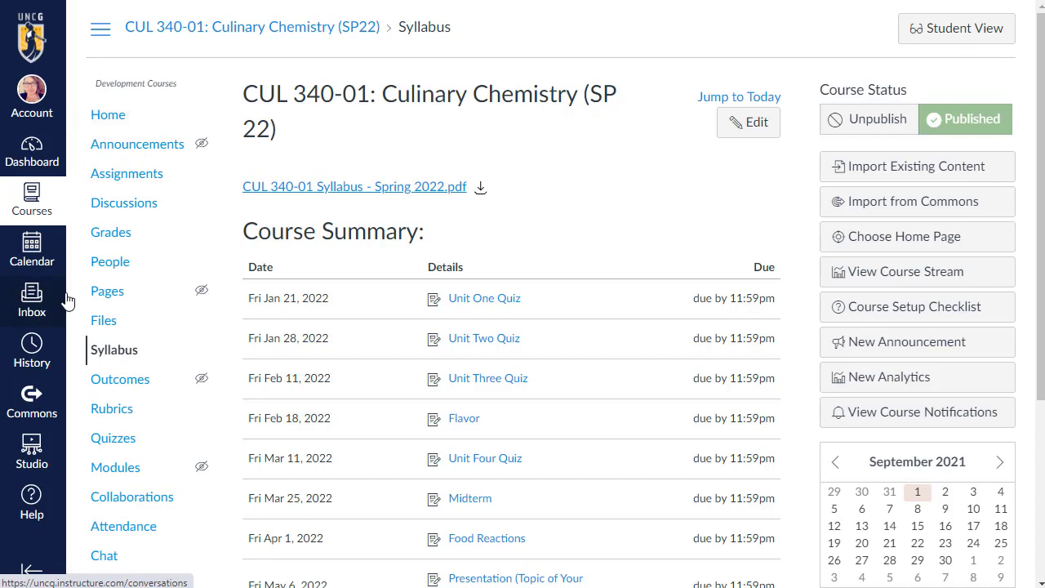
# Open the Flavor assignment from the Projects group and check how many of its submissions have been graded
pyautogui.click(108, 182)
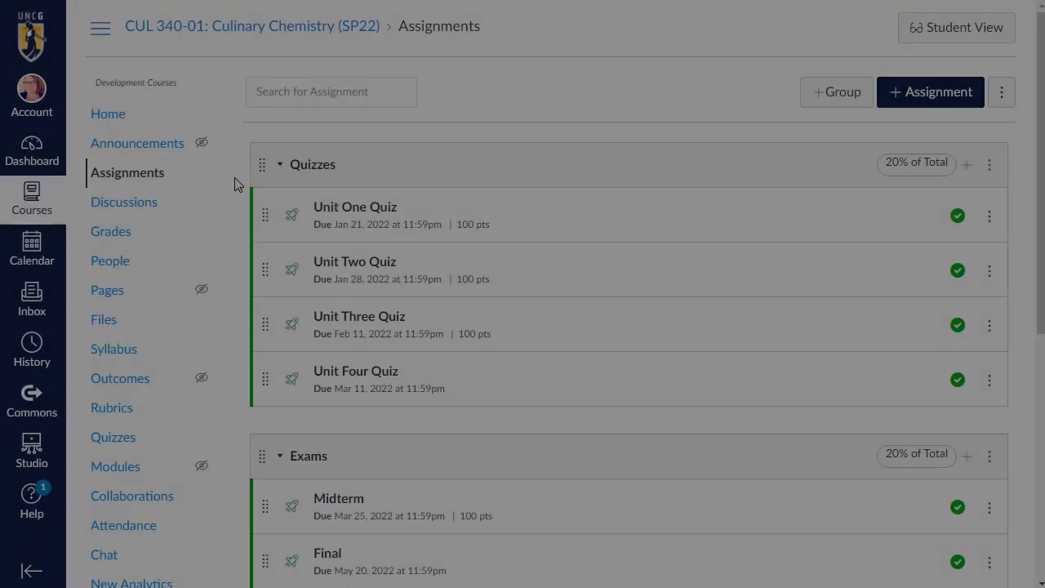
pyautogui.scroll(-2, 234, 184)
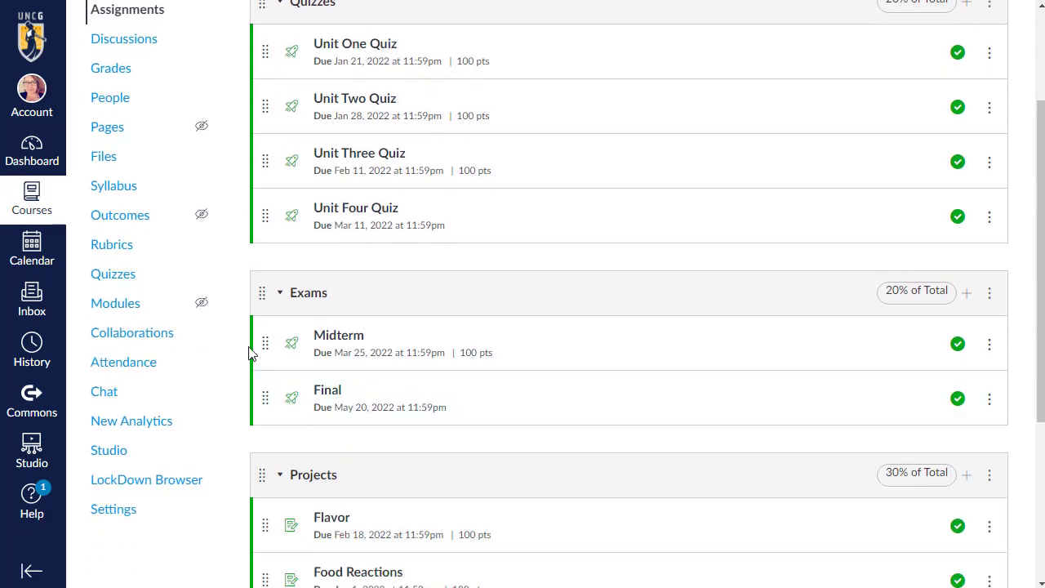
pyautogui.scroll(-2, 384, 398)
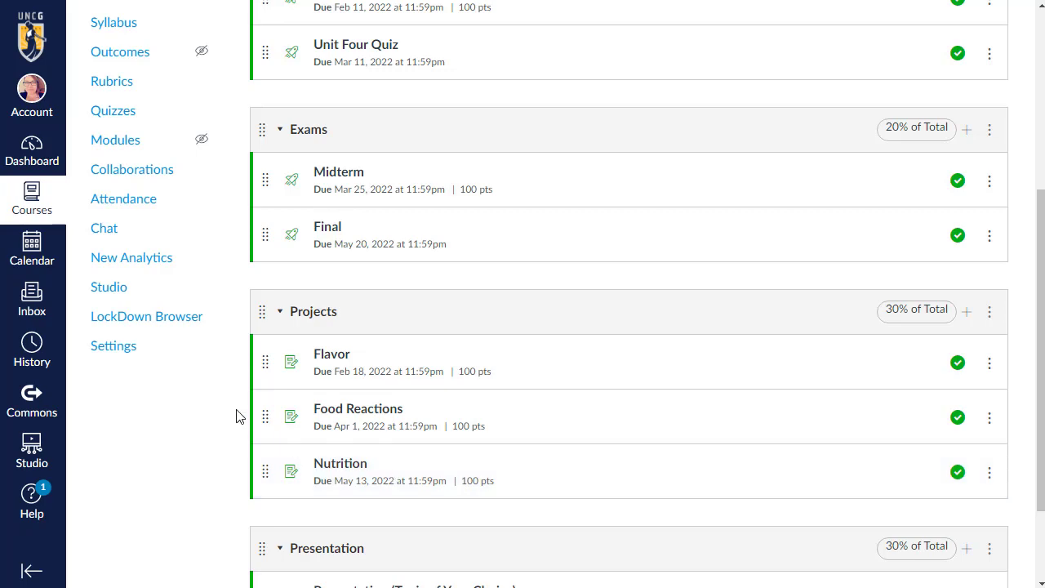
pyautogui.click(334, 354)
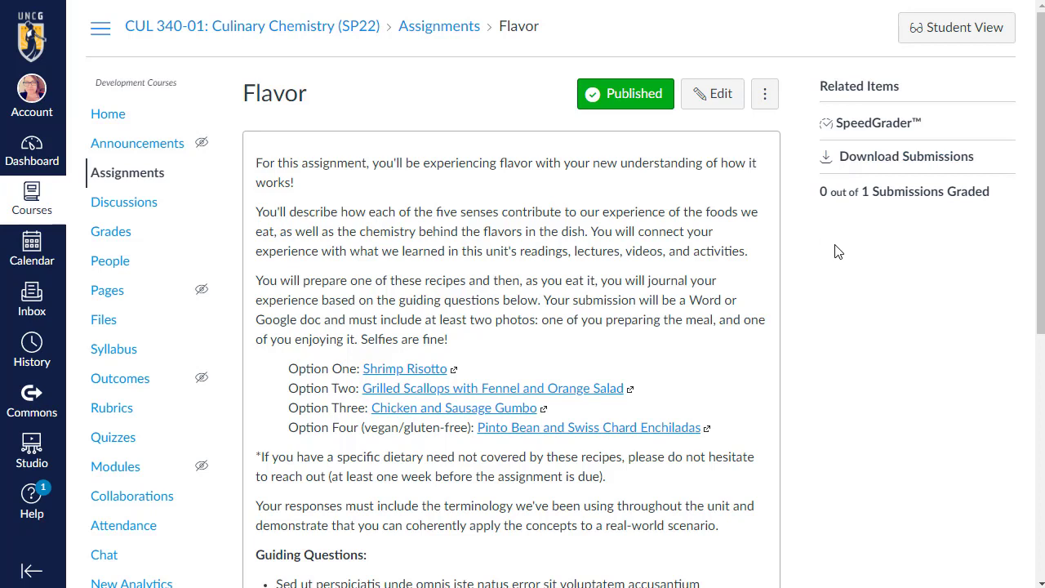
pyautogui.moveTo(815, 194); pyautogui.dragTo(1011, 189)
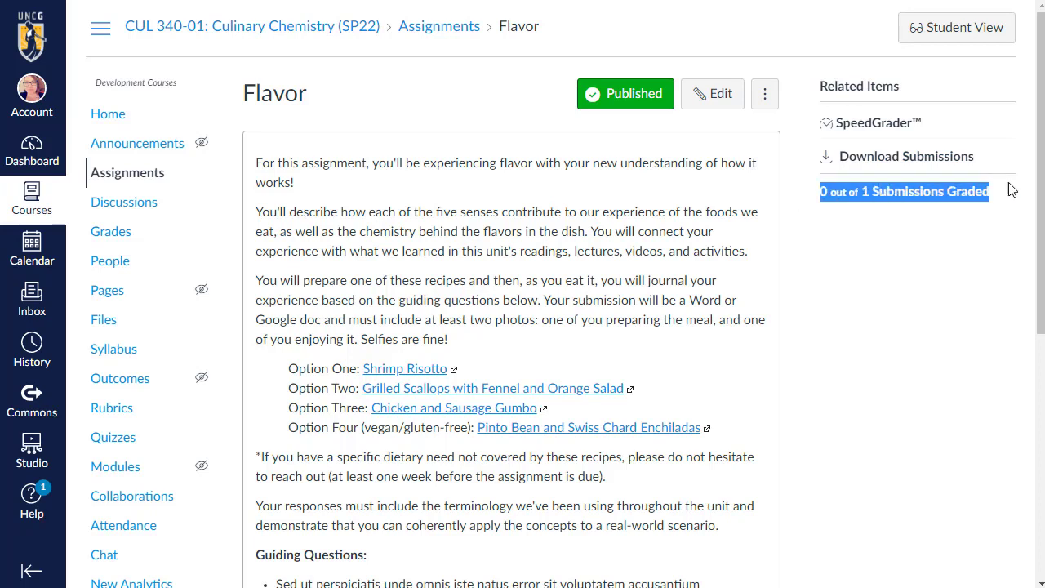
pyautogui.click(931, 229)
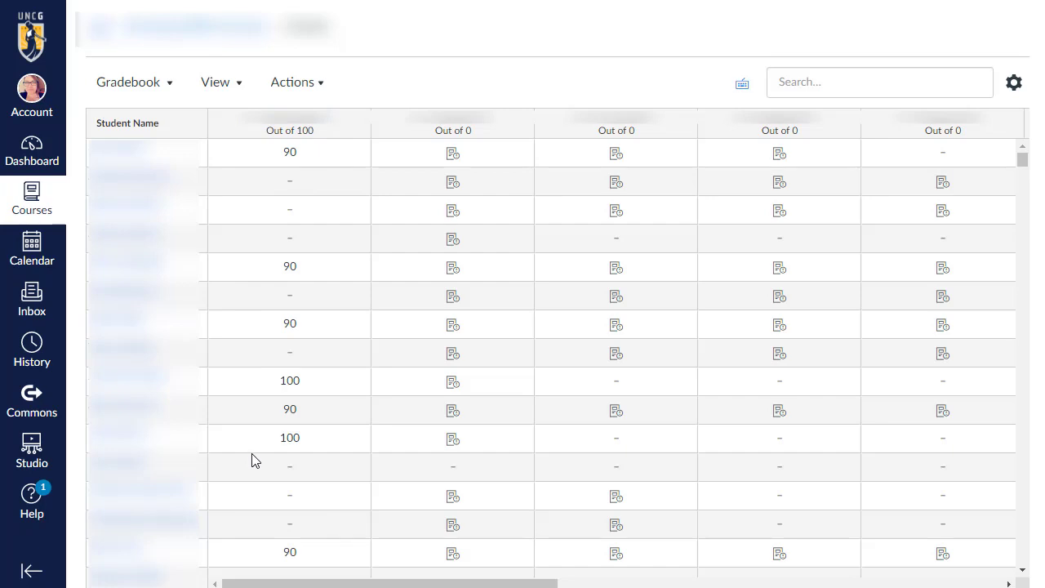
# Look through the student scores and ungraded submissions in the larger course's gradebook
pyautogui.scroll(-3, 322, 214)
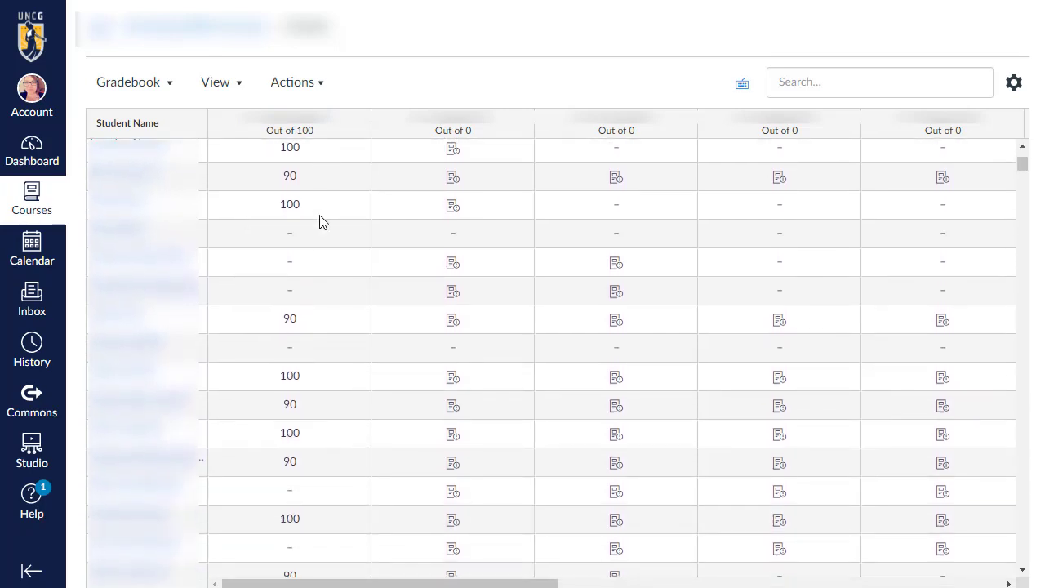
pyautogui.scroll(3, 301, 403)
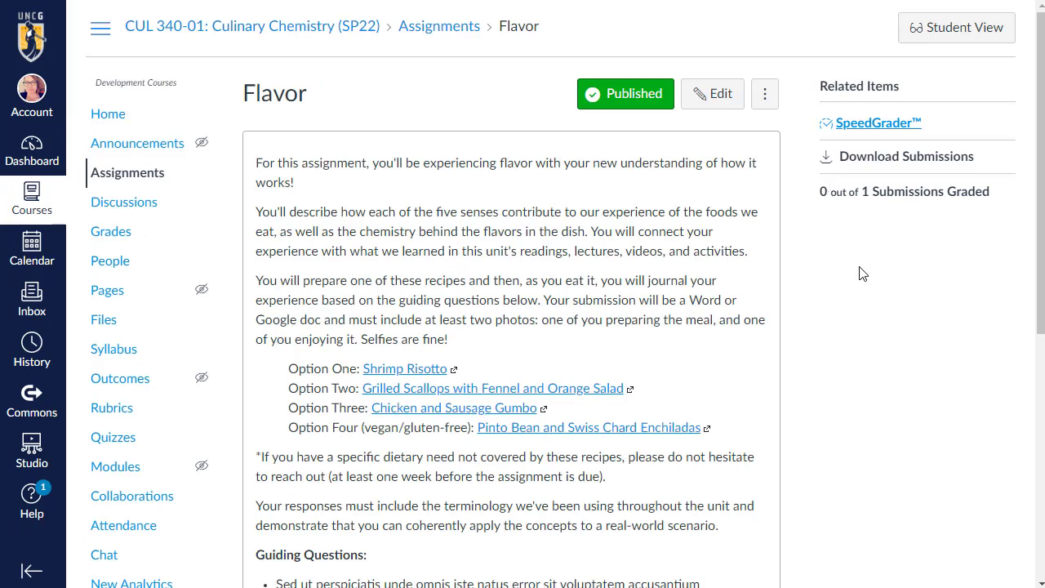
# Open the Flavor submission in SpeedGrader and view the list of students to grade
pyautogui.click(864, 131)
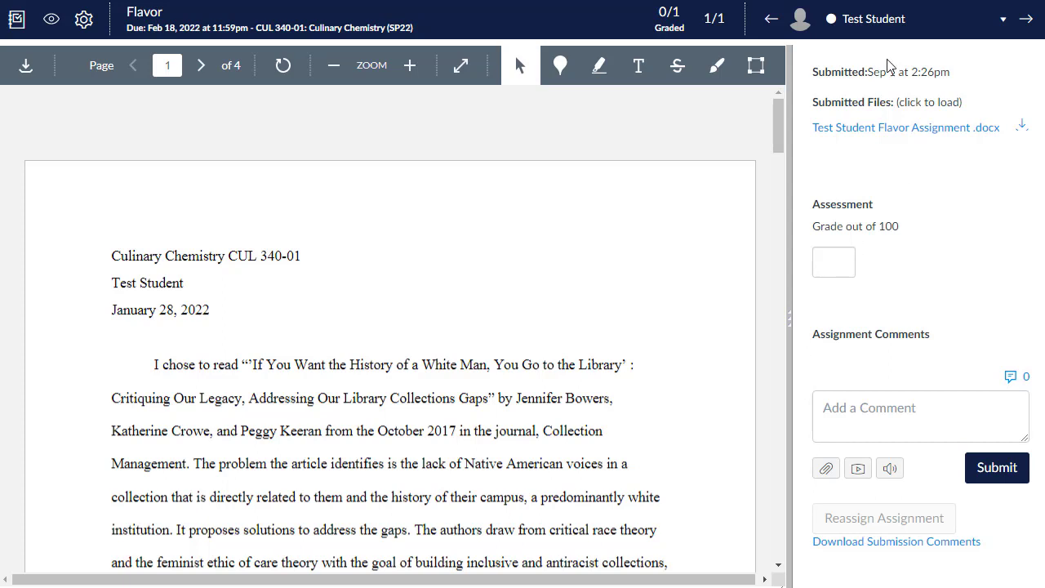
pyautogui.click(888, 30)
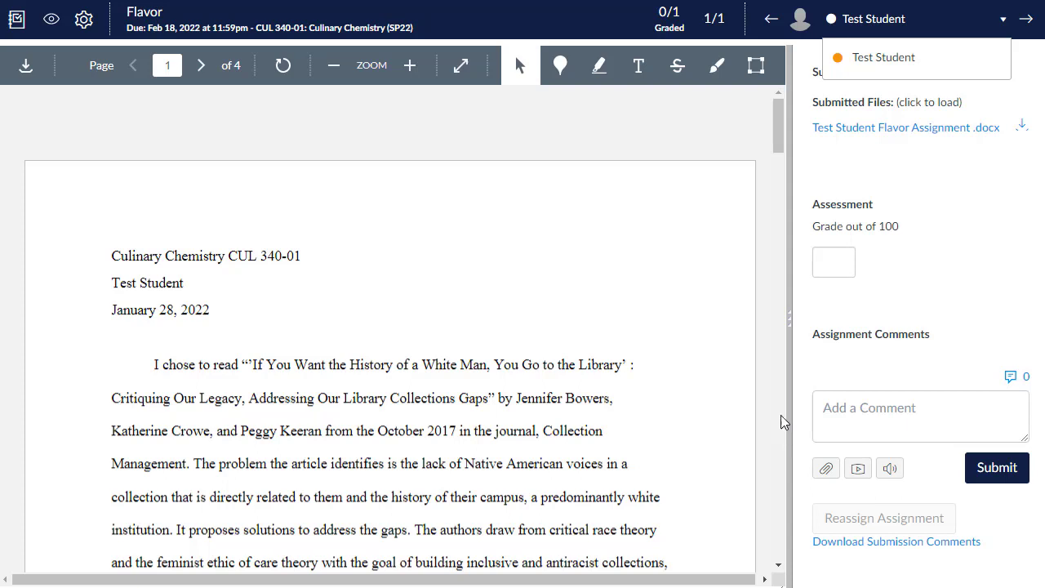
# Read through the test student's Flavor submission, grade it 90, and look for the Flavor score in the gradebook
pyautogui.click(844, 257)
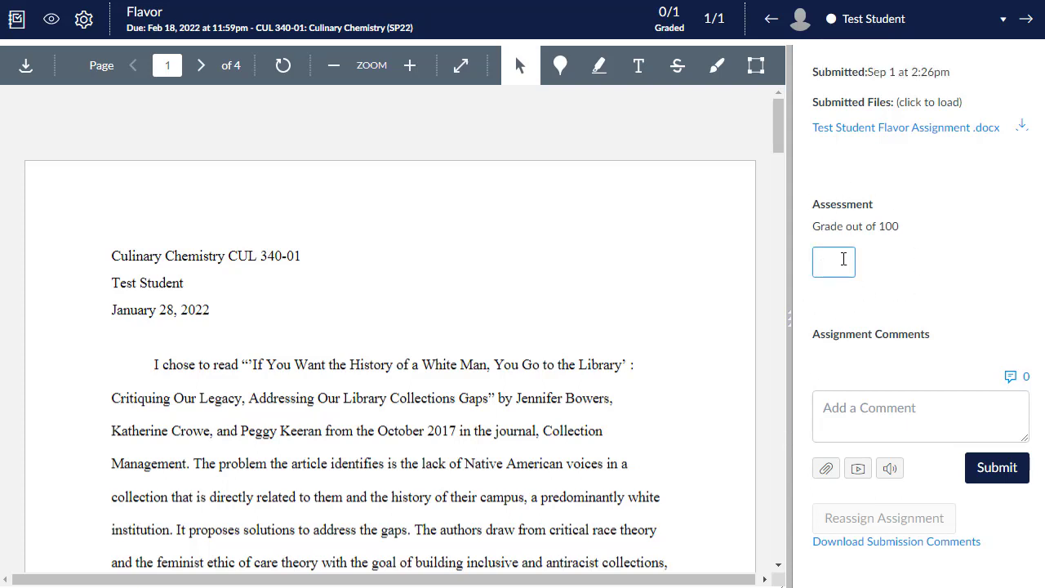
pyautogui.scroll(-11, 205, 358)
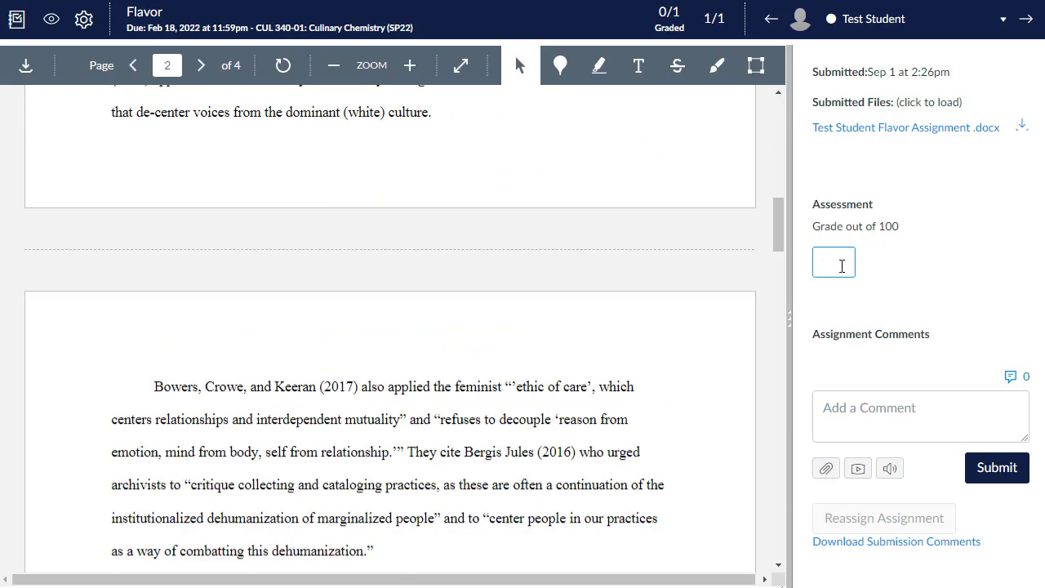
pyautogui.write('90')
pyautogui.press('Return')
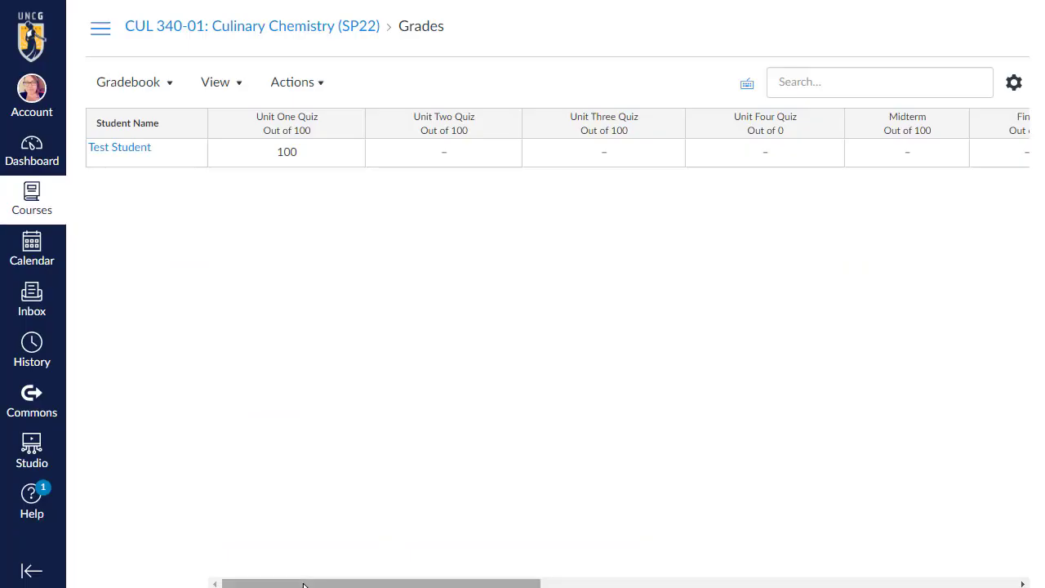
pyautogui.moveTo(312, 582); pyautogui.dragTo(459, 581)
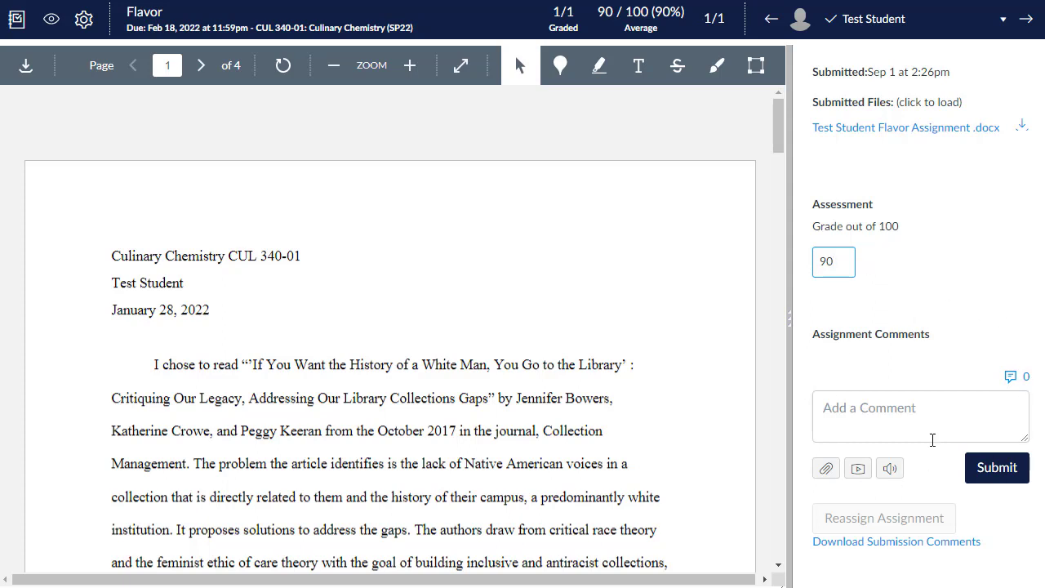
# Submit the assignment comment "This is a great improvement. Thanks for applying the feedback I gave you on the last assignment."
pyautogui.click(880, 425)
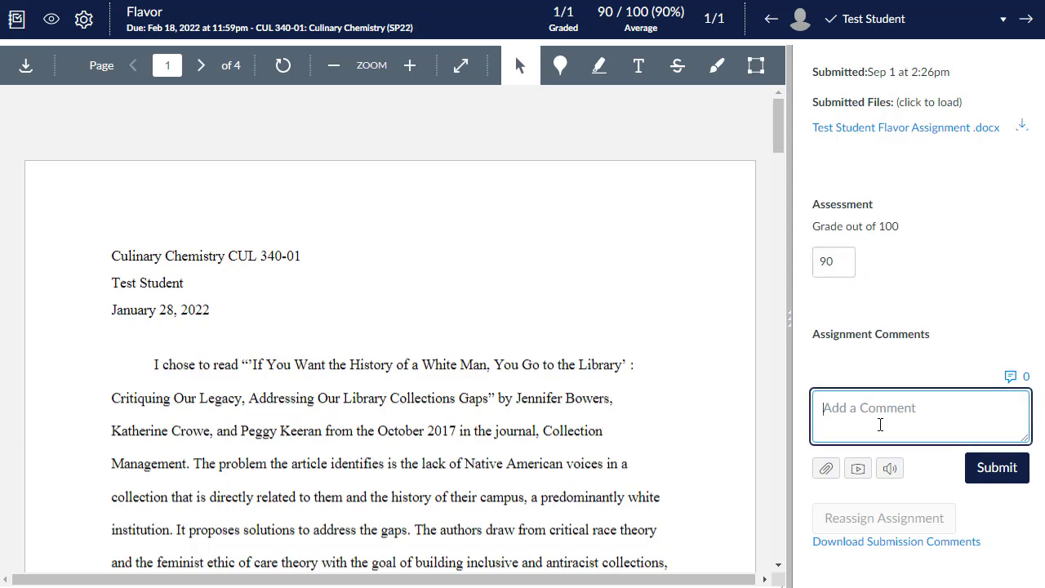
pyautogui.write('This is a great improvement. Thanks for applying the feedback I gave you on the last assignment.')
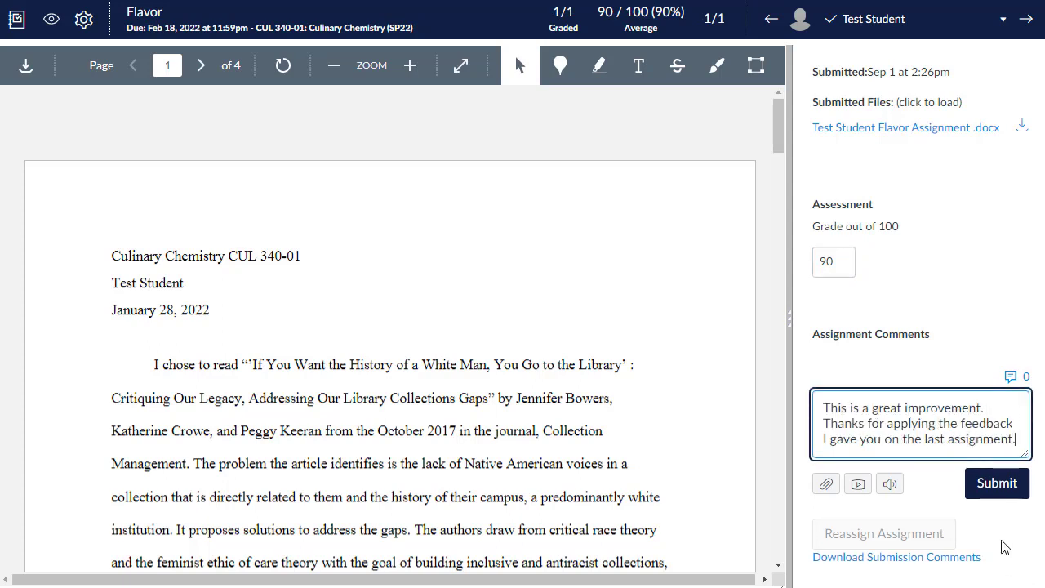
pyautogui.click(1003, 484)
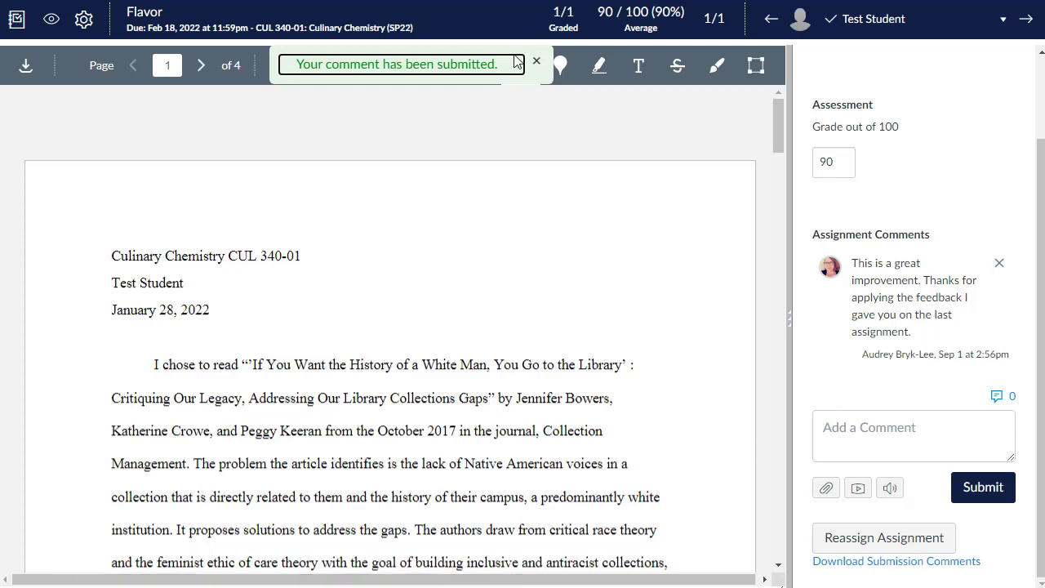
pyautogui.click(537, 62)
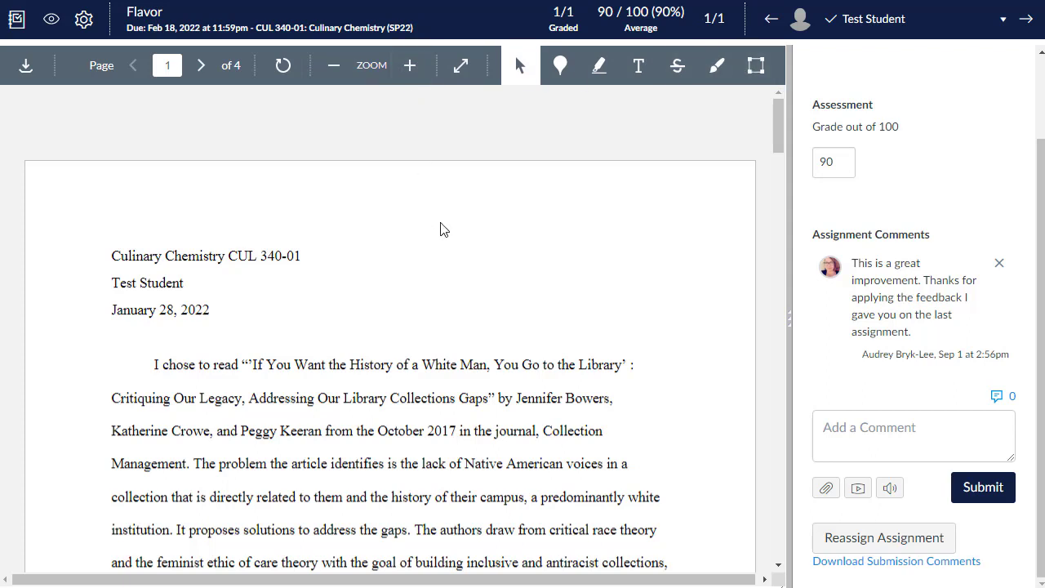
# Highlight the "Denver University is uniquely positioned" passage through "recommendations." in yellow and attach the comment "Great point!"
pyautogui.scroll(-5, 440, 229)
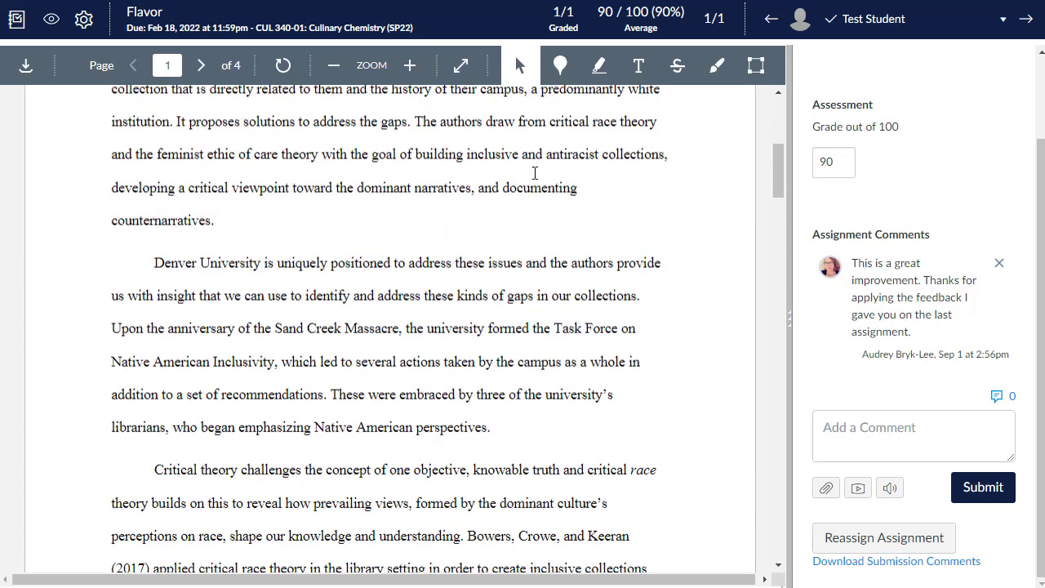
pyautogui.click(599, 65)
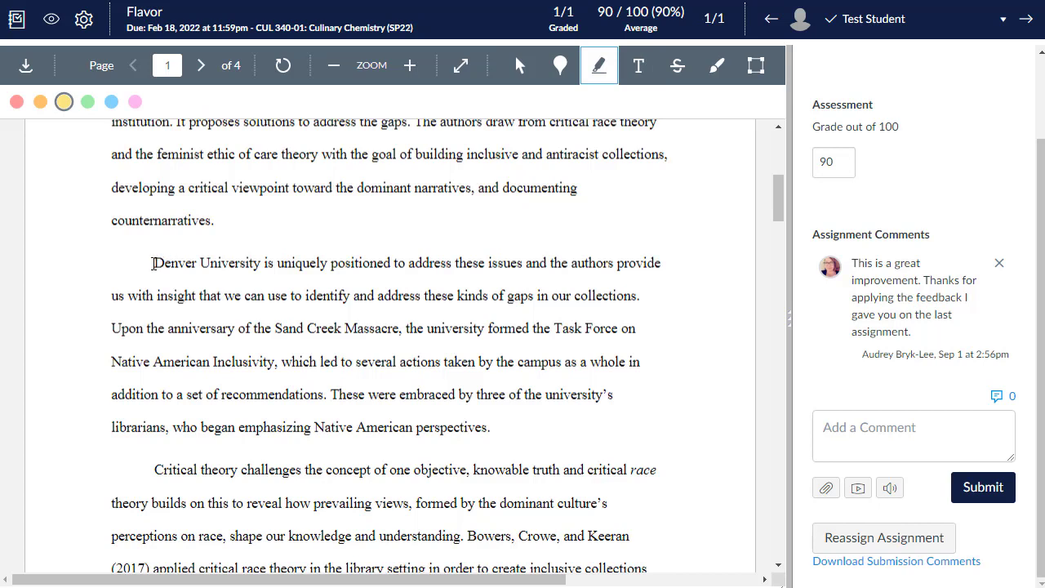
pyautogui.moveTo(153, 263)
pyautogui.mouseDown()
pyautogui.moveTo(289, 267)
pyautogui.moveTo(427, 296)
pyautogui.moveTo(506, 331)
pyautogui.moveTo(402, 331)
pyautogui.moveTo(457, 331)
pyautogui.moveTo(396, 363)
pyautogui.moveTo(305, 365)
pyautogui.moveTo(384, 363)
pyautogui.moveTo(329, 395)
pyautogui.mouseUp()
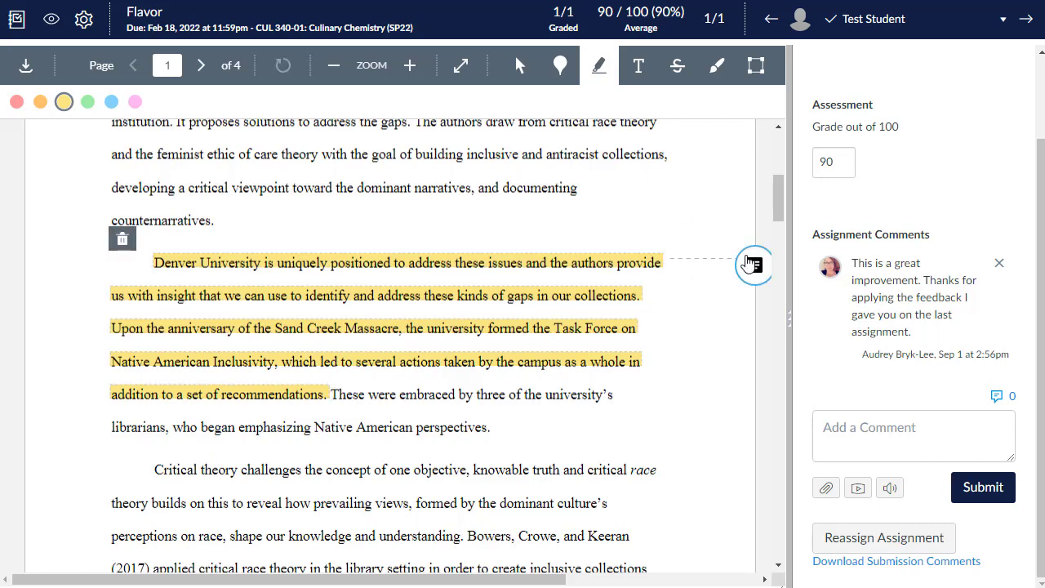
pyautogui.click(751, 264)
pyautogui.write('G')
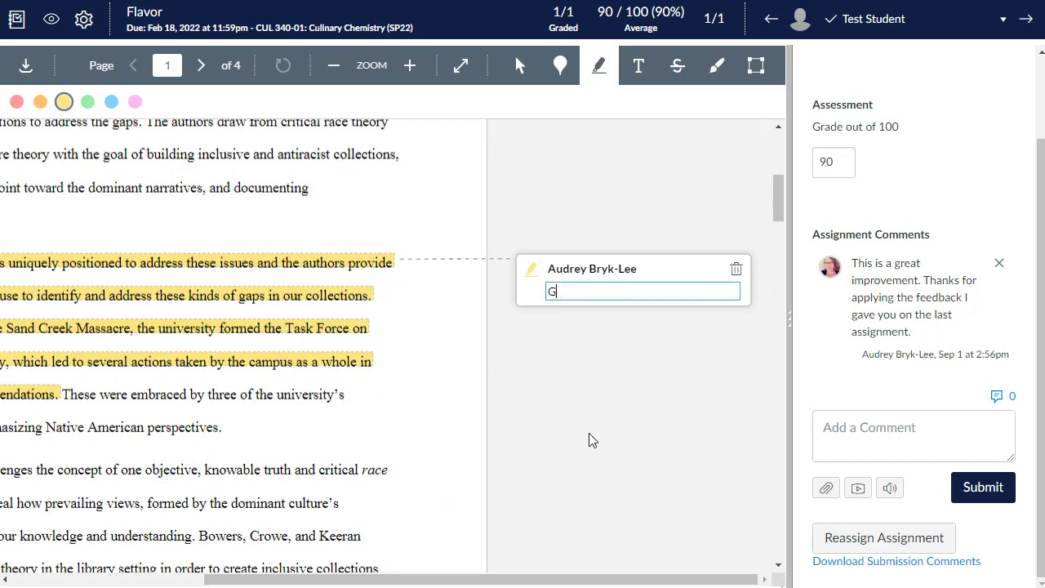
pyautogui.write('reat p[o')
pyautogui.write('oint')
pyautogui.press('Return')
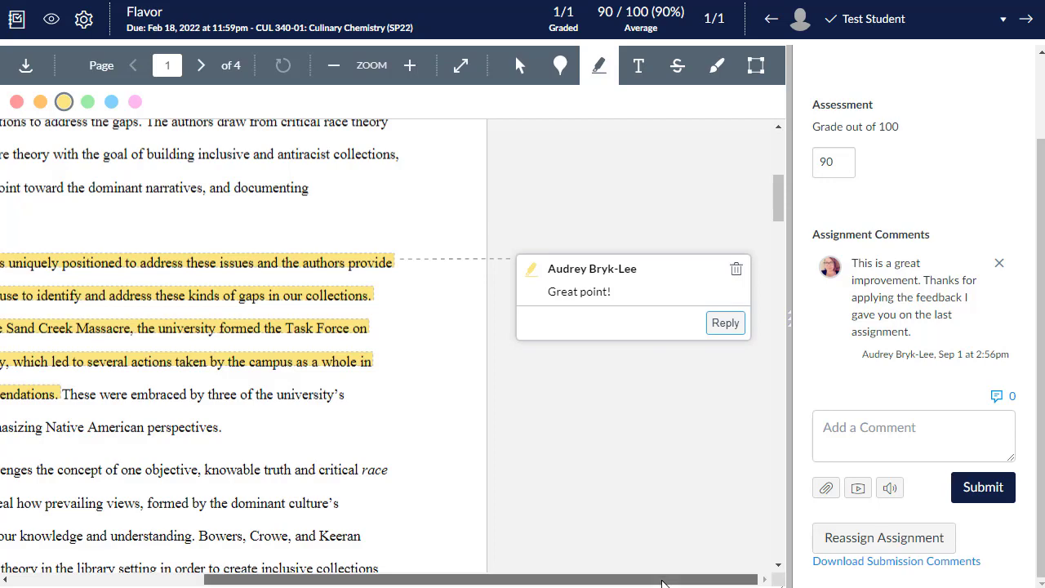
# Draw a thick magenta freehand circle around "knowable truth" in the submission and attach the comment "spelling"
pyautogui.hscroll(-3, 671, 550)
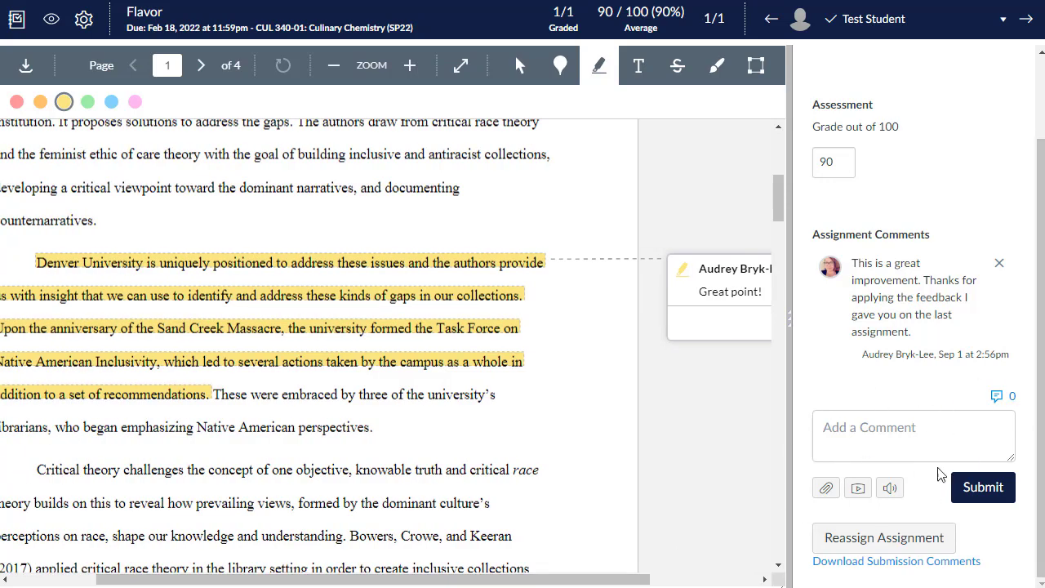
pyautogui.moveTo(463, 582); pyautogui.dragTo(379, 582)
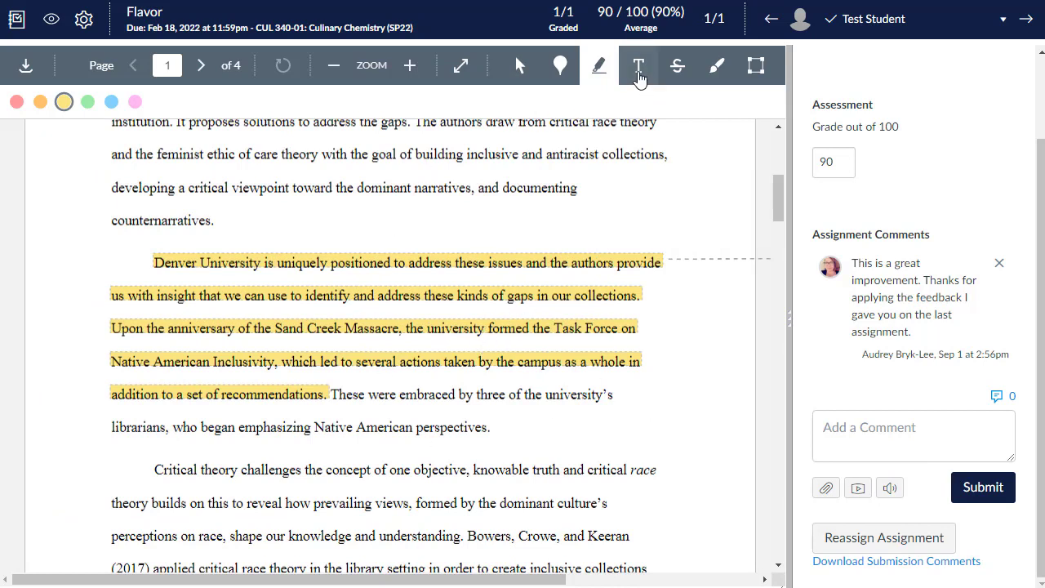
pyautogui.click(716, 65)
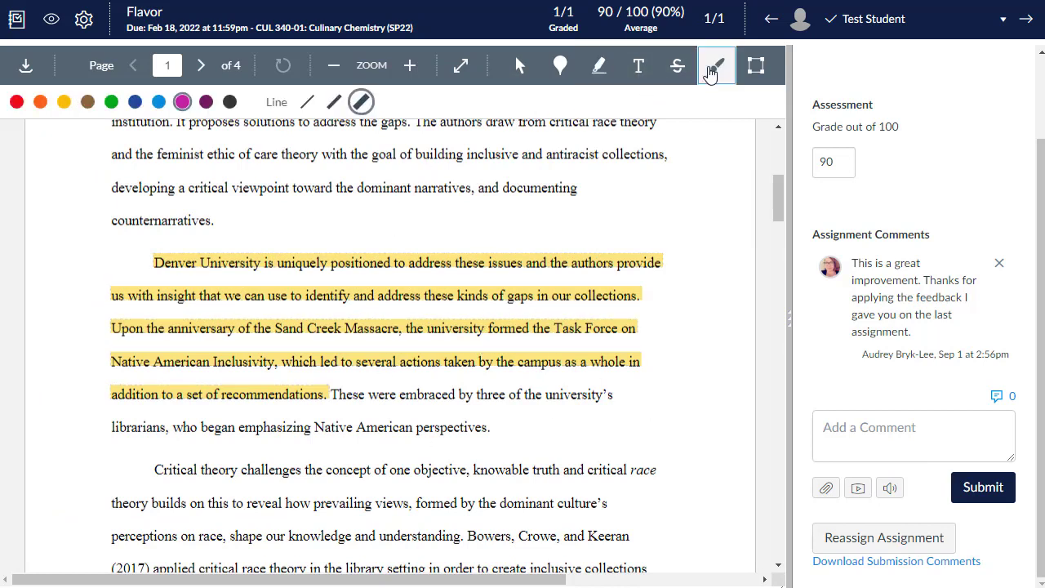
pyautogui.moveTo(519, 442)
pyautogui.mouseDown()
pyautogui.moveTo(526, 516)
pyautogui.moveTo(426, 416)
pyautogui.mouseUp()
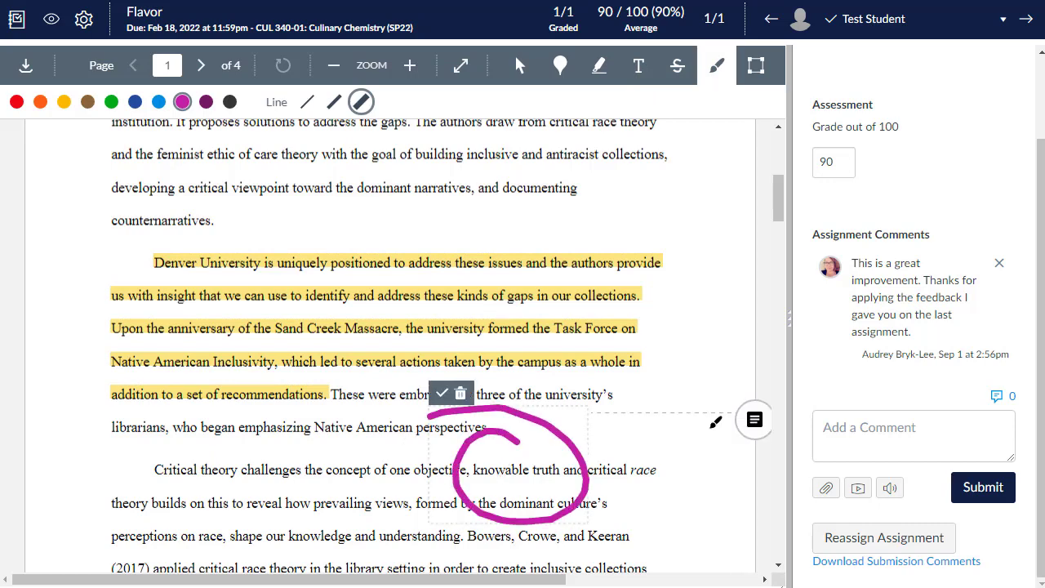
pyautogui.click(754, 420)
pyautogui.write('s')
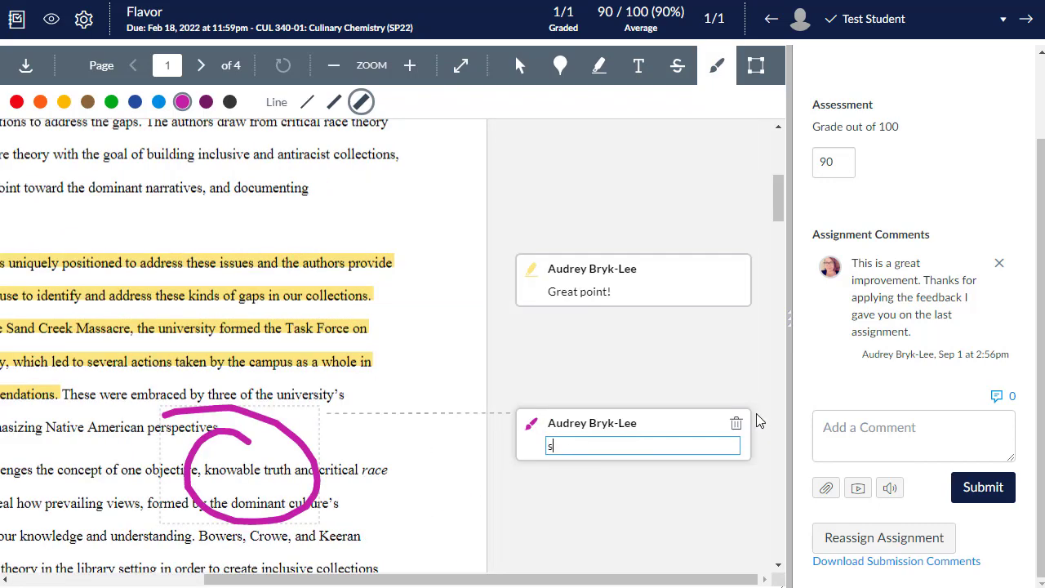
pyautogui.write('pelling')
pyautogui.press('Return')
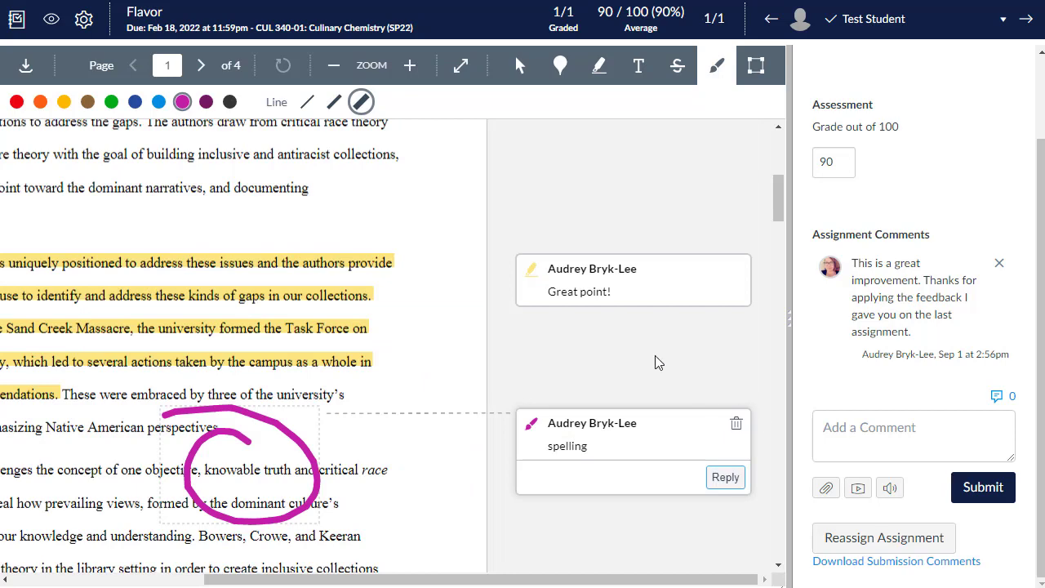
pyautogui.scroll(-5, 269, 479)
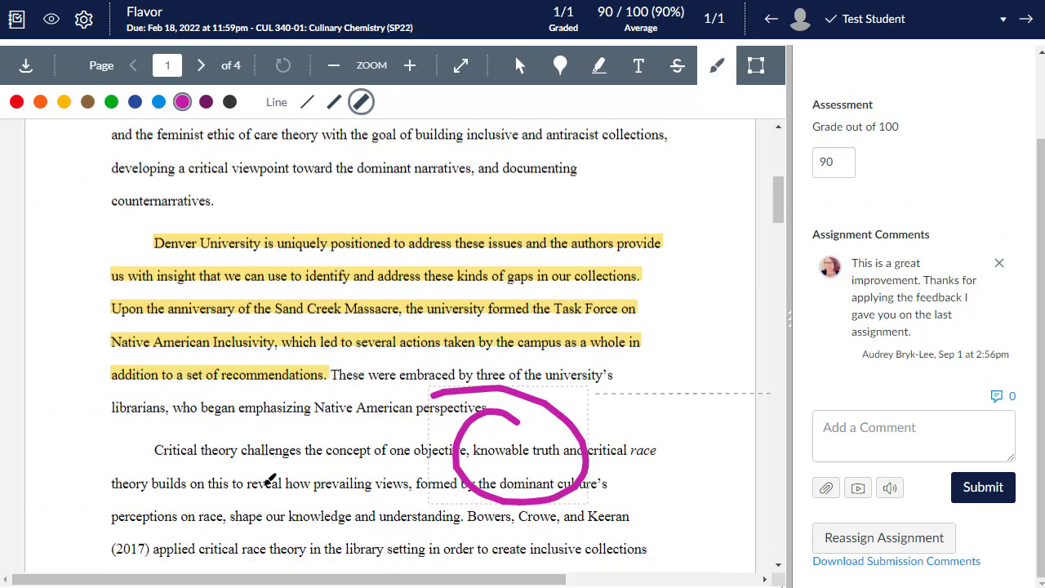
pyautogui.scroll(-1, 270, 479)
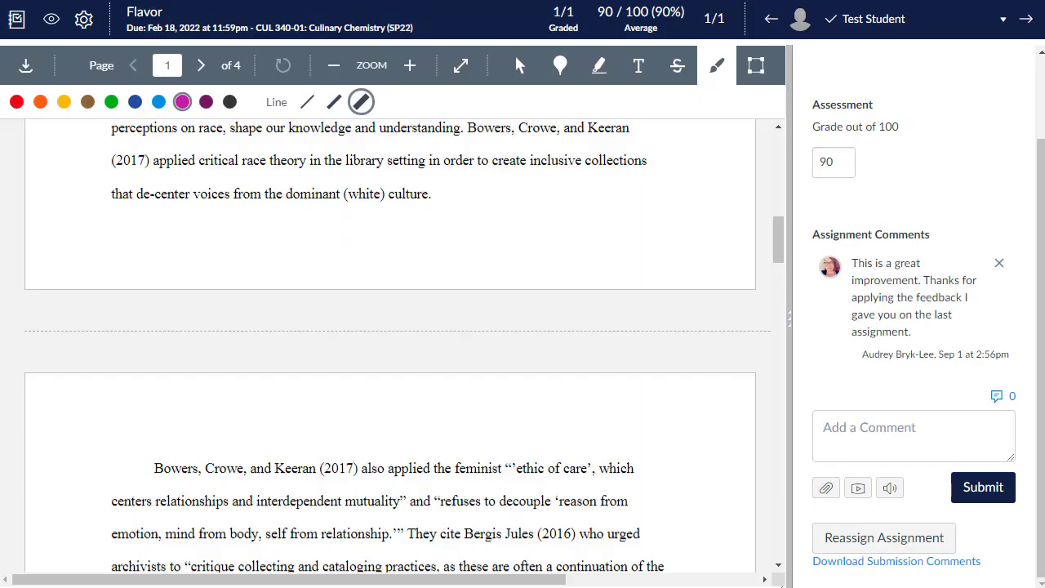
pyautogui.scroll(-3, 534, 348)
pyautogui.scroll(-2, 534, 348)
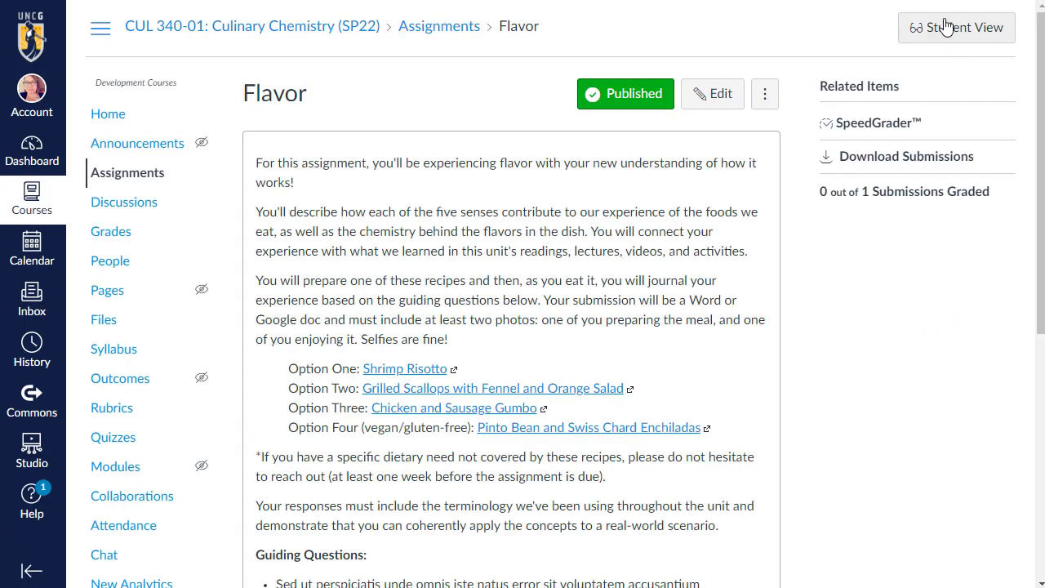
# View the Flavor assignment and its grade in Student View, and open the submission details from the test student's grades
pyautogui.click(923, 28)
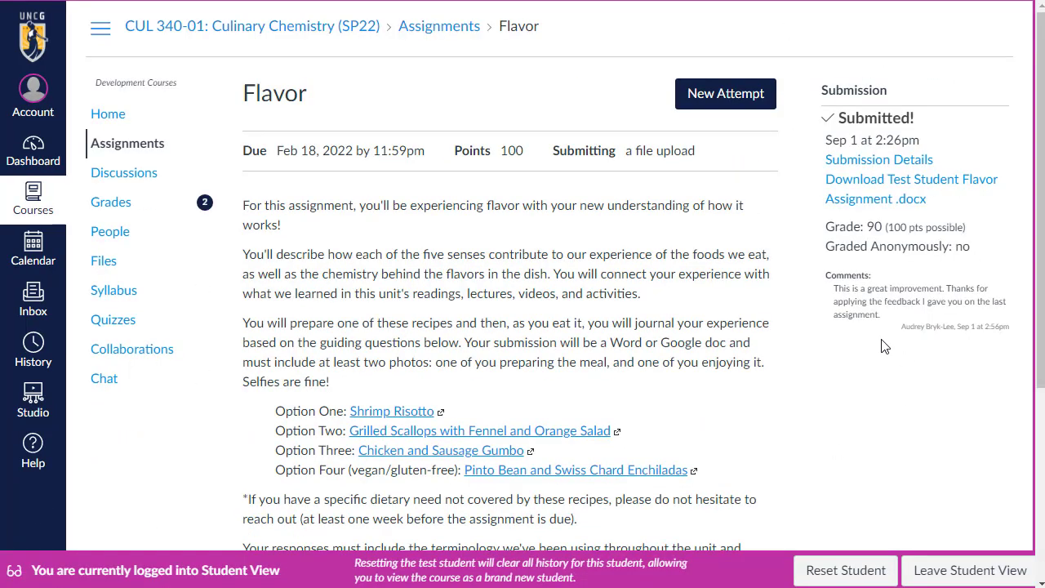
pyautogui.click(112, 209)
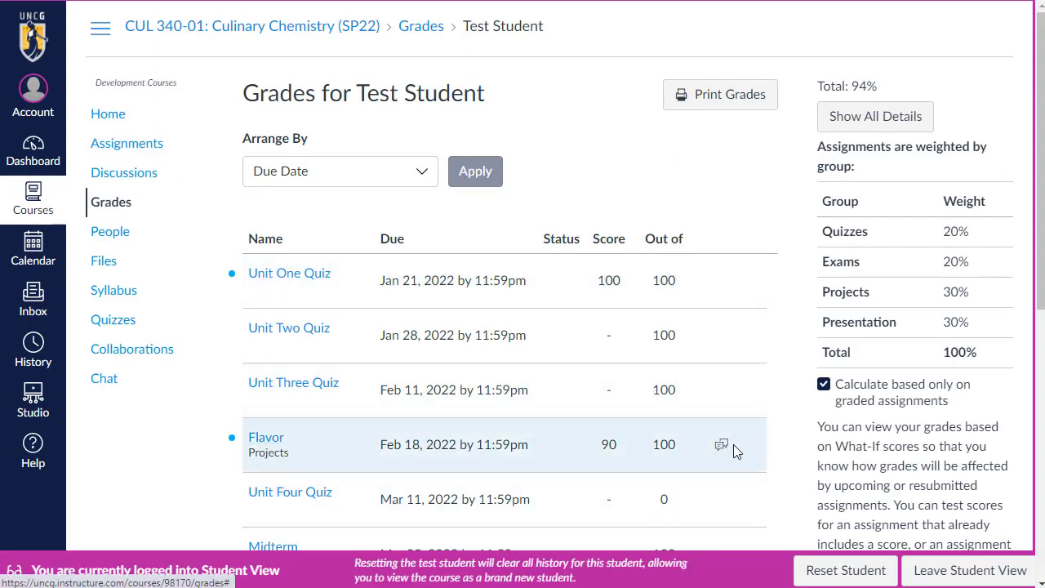
pyautogui.click(267, 439)
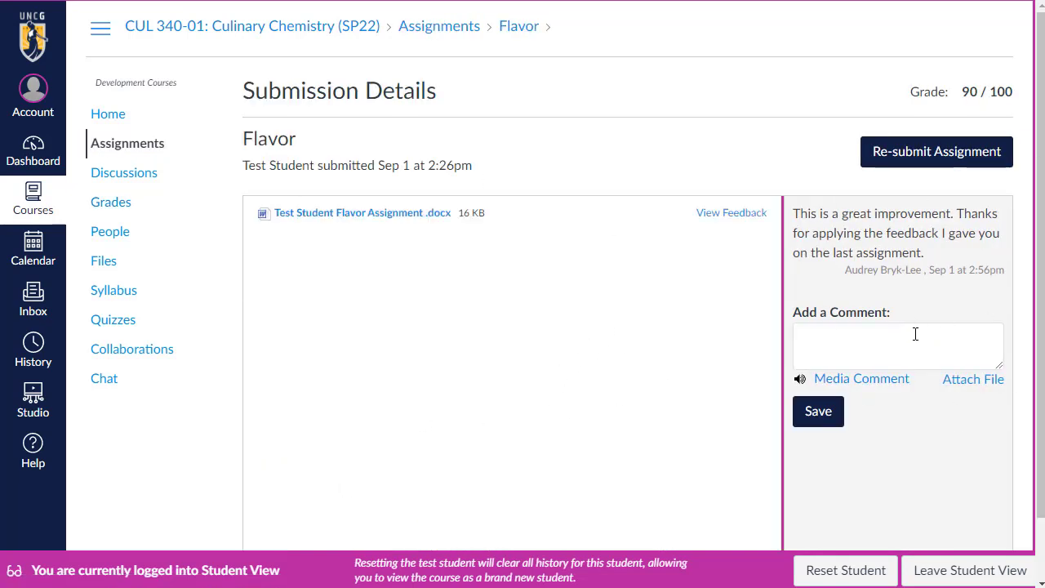
# Download the submitted Flavor document, look through its annotated feedback preview, and leave Student View
pyautogui.click(402, 219)
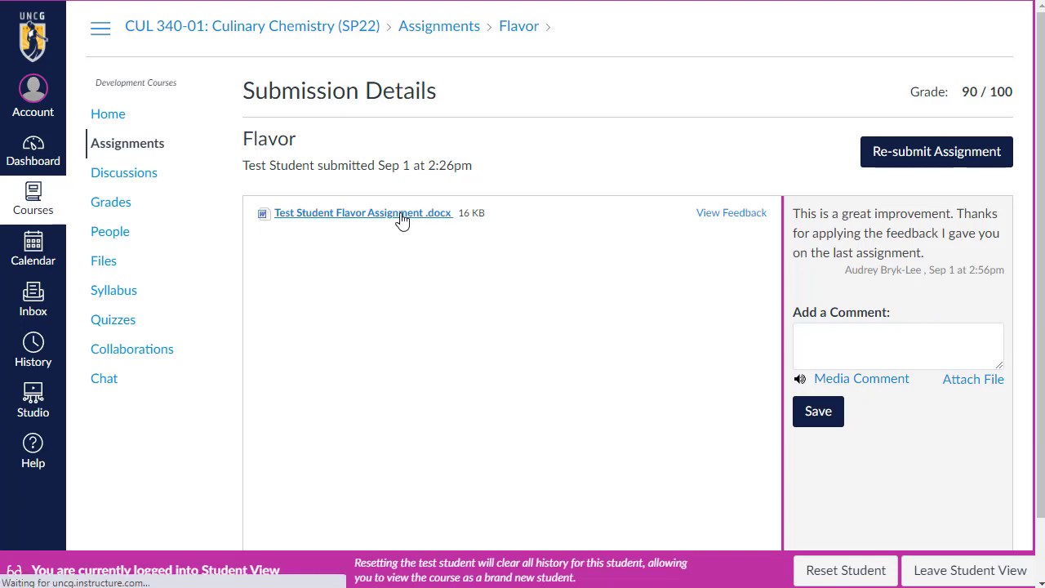
pyautogui.click(705, 217)
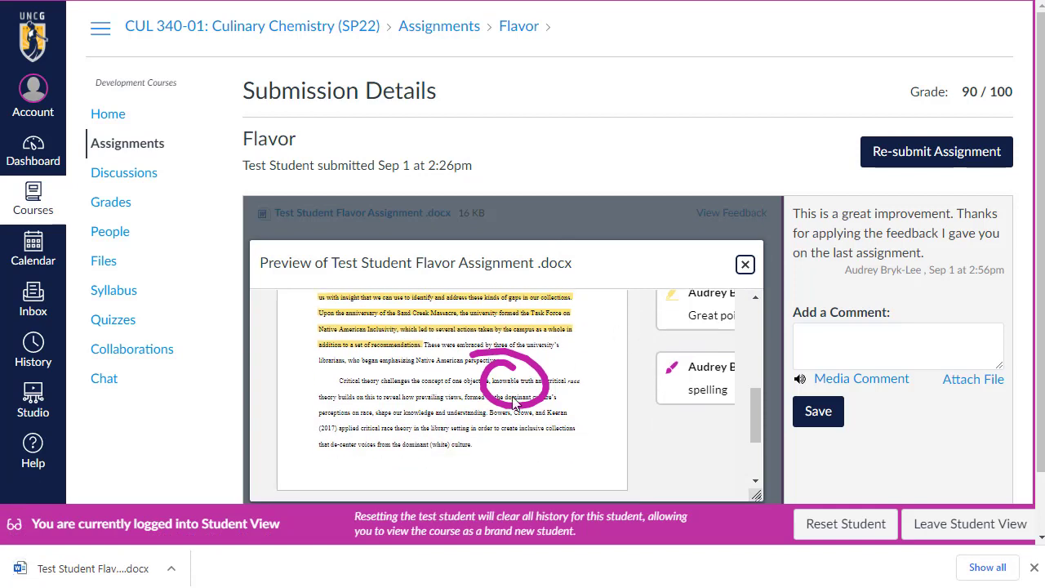
pyautogui.scroll(-1, 682, 371)
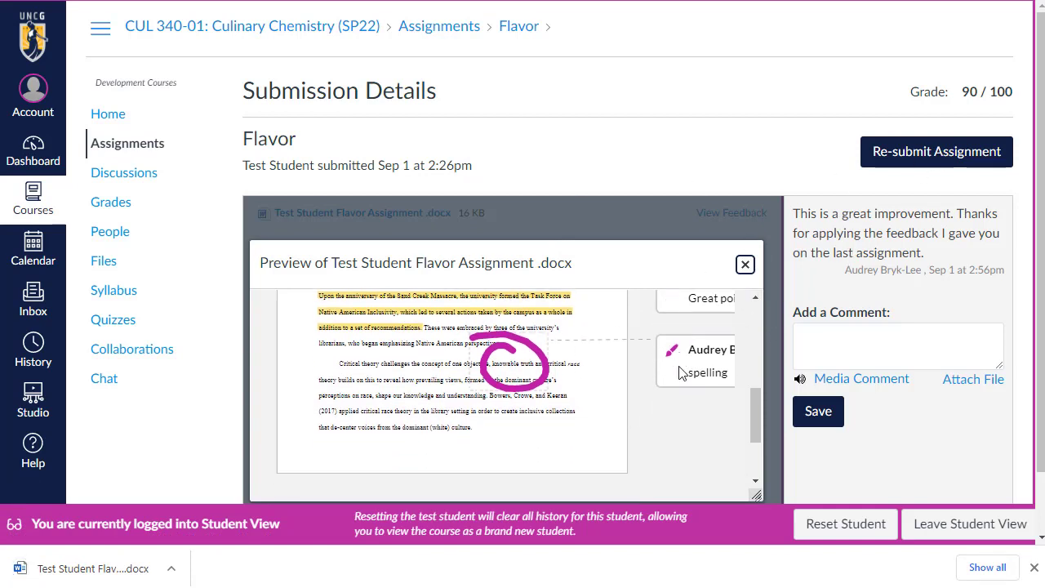
pyautogui.scroll(-2, 547, 351)
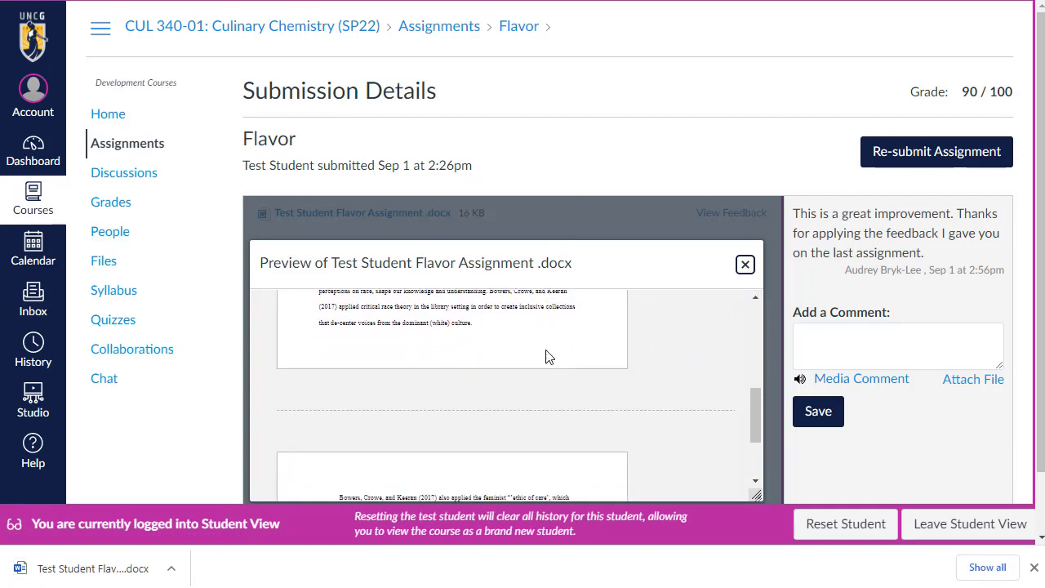
pyautogui.scroll(-1, 543, 356)
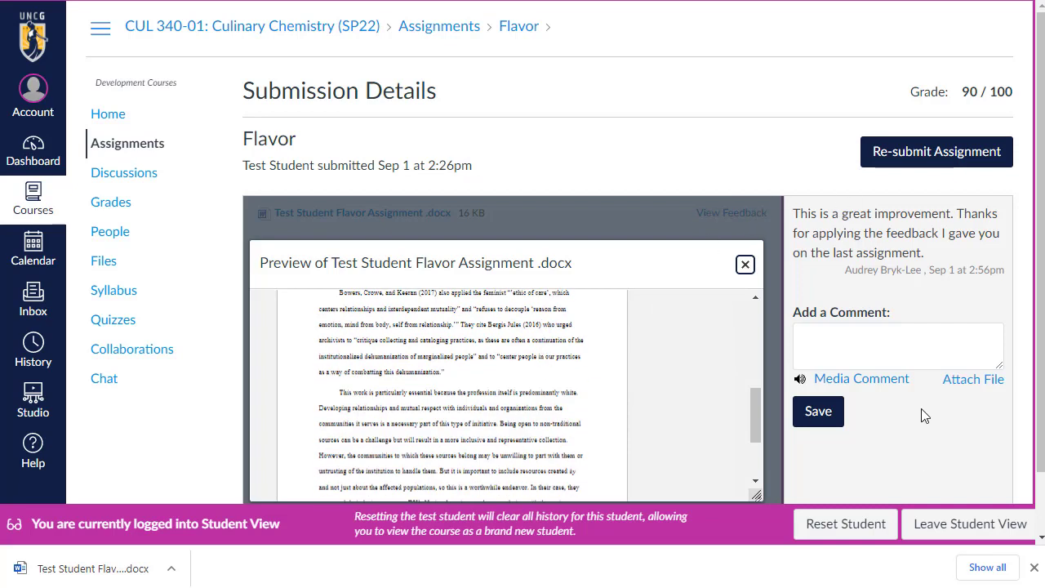
pyautogui.click(980, 524)
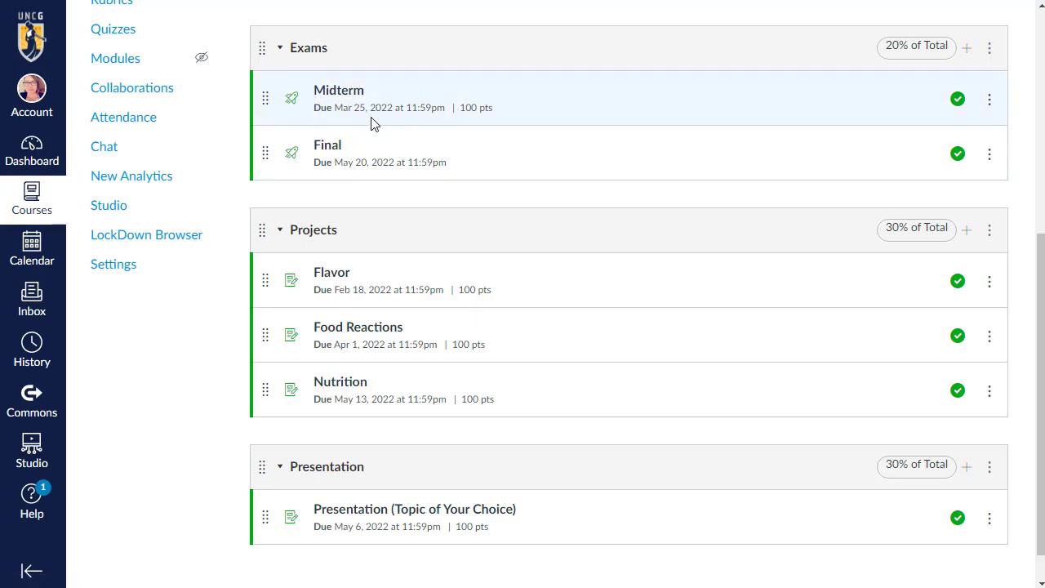
# Open the course gradebook from the assignments list and look at the Midterm and Flavor columns
pyautogui.scroll(2, 163, 241)
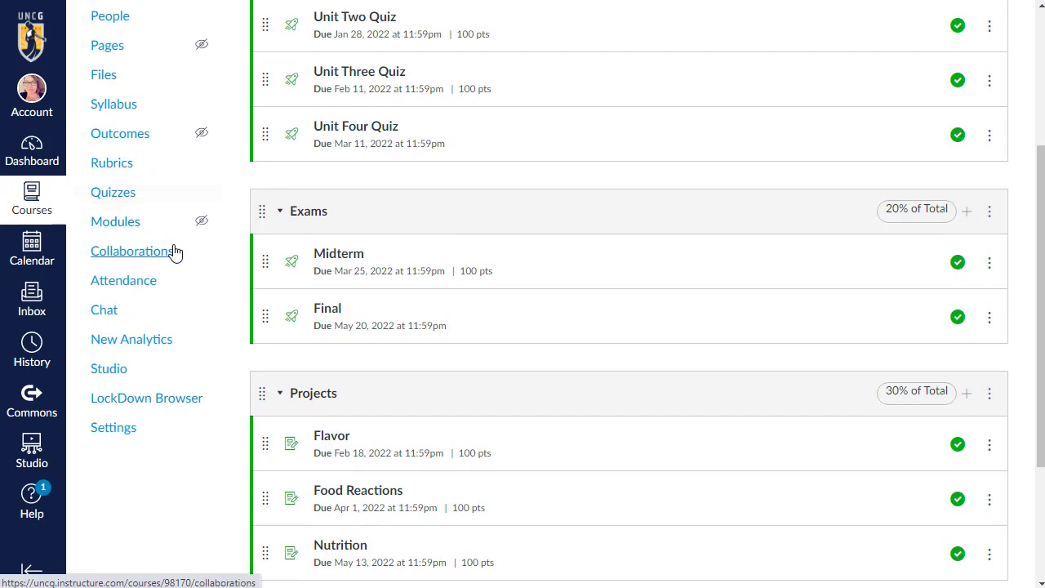
pyautogui.scroll(1, 174, 252)
pyautogui.click(112, 67)
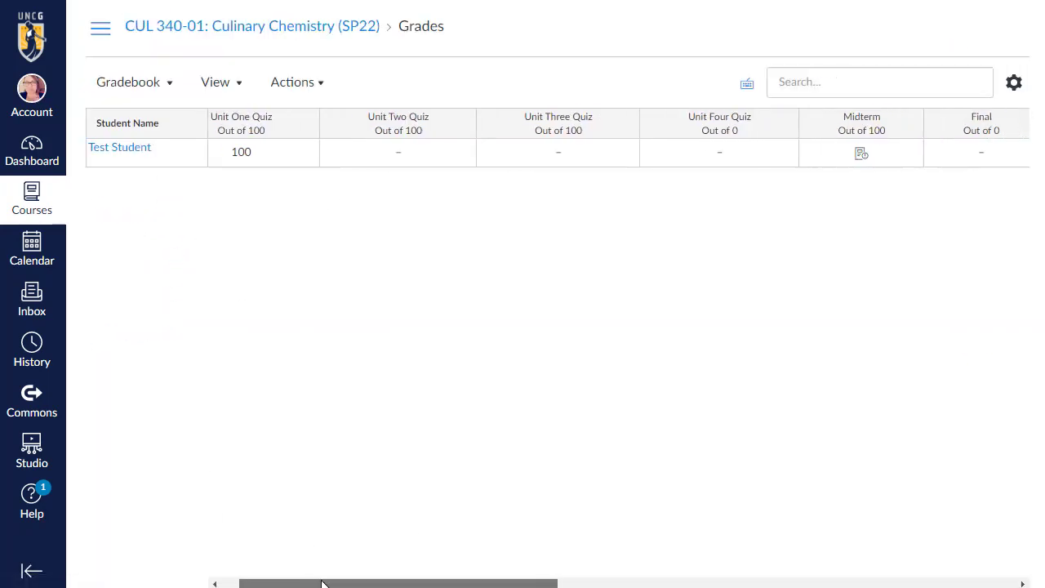
pyautogui.moveTo(323, 583); pyautogui.dragTo(471, 582)
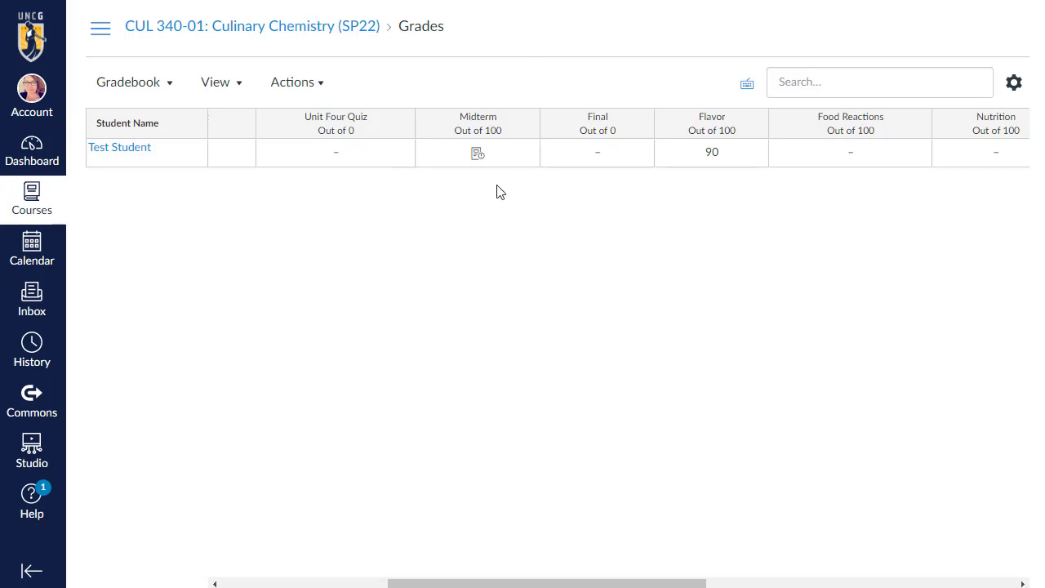
# Open the Midterm quiz from the assignments list, view the test student's attempt in Student View, and leave Student View
pyautogui.hotkey('alt', 'Left')
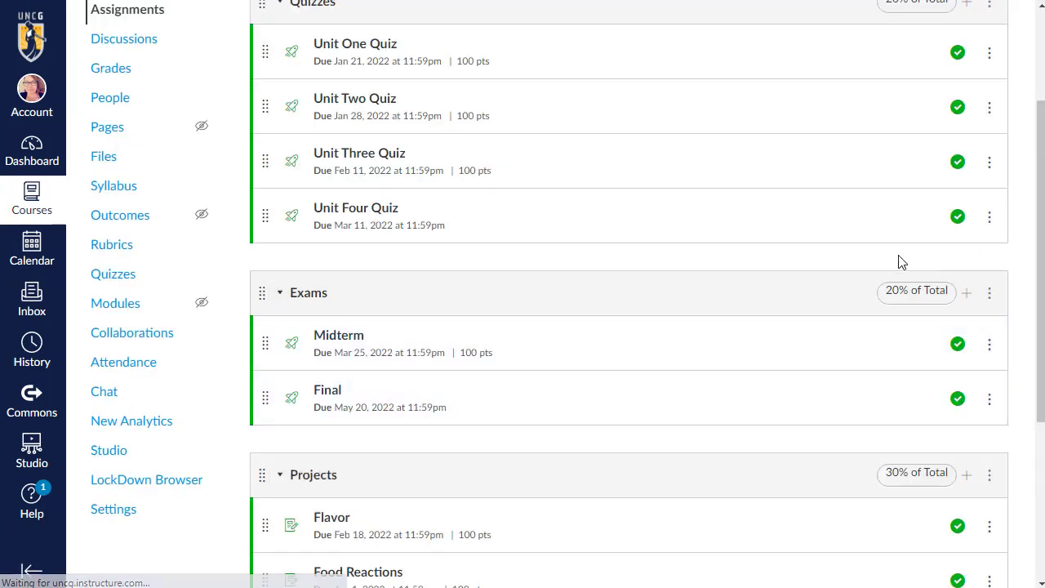
pyautogui.click(359, 341)
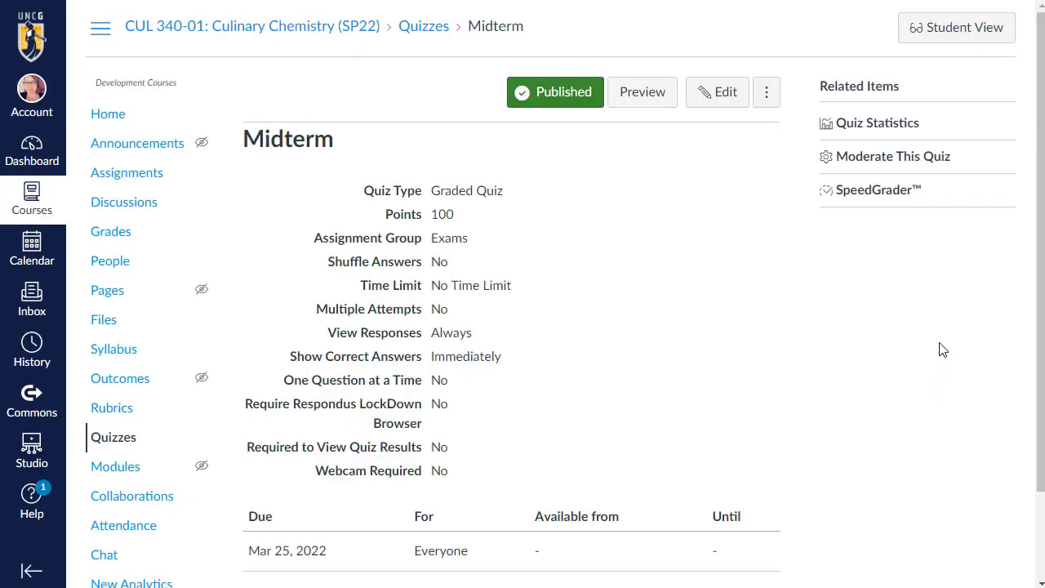
pyautogui.click(955, 27)
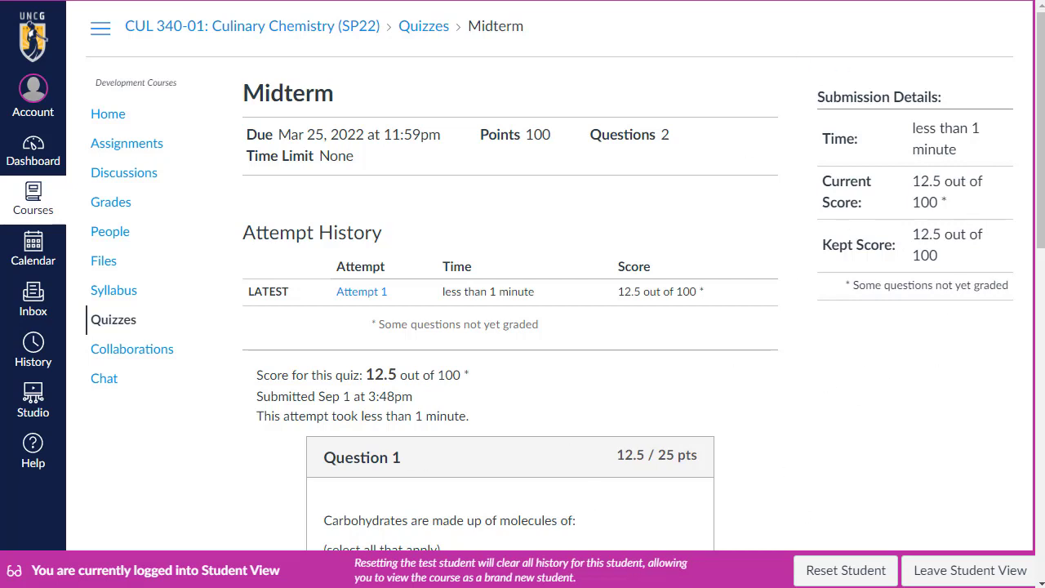
pyautogui.click(934, 571)
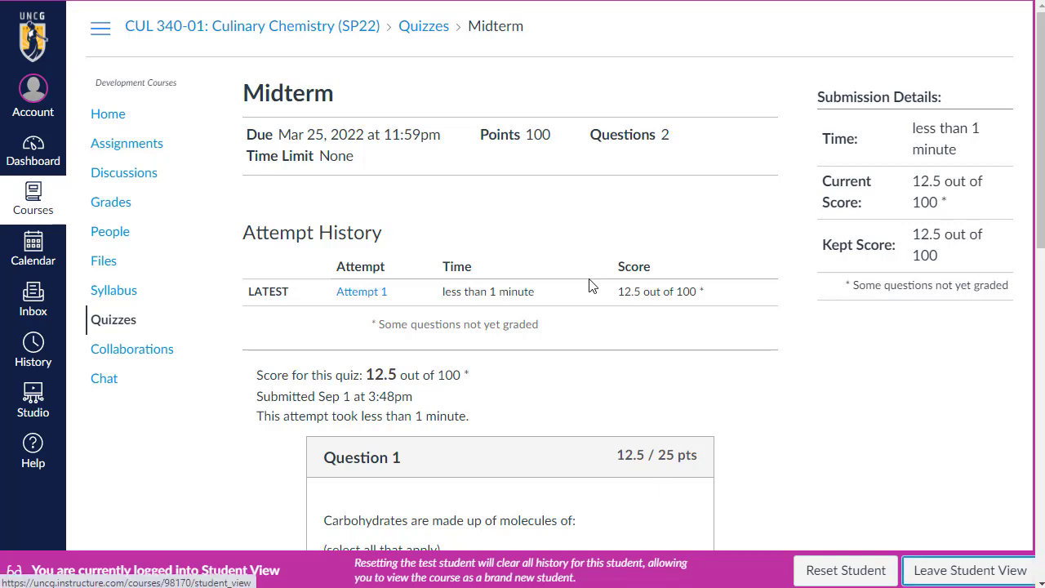
# Open the Midterm in SpeedGrader, give the Question 2 answer on fats 75 points, and return to the gradebook
pyautogui.click(882, 190)
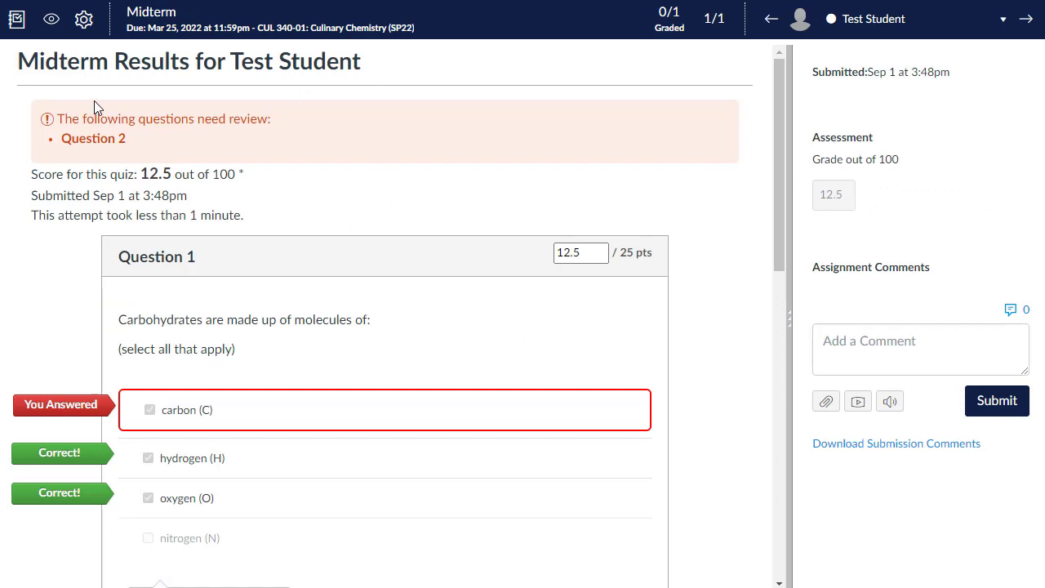
pyautogui.scroll(-9, 220, 145)
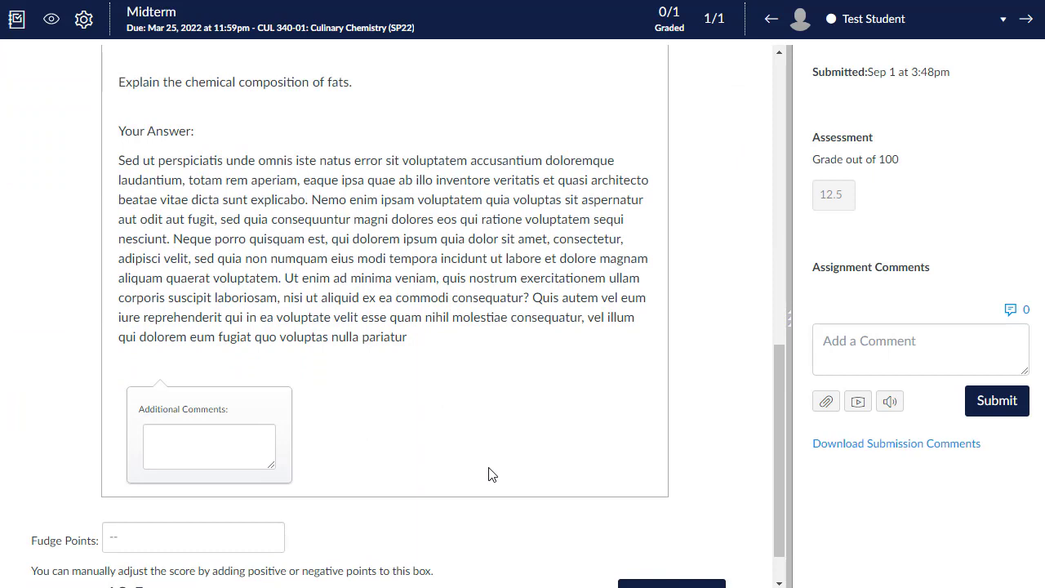
pyautogui.scroll(1, 490, 461)
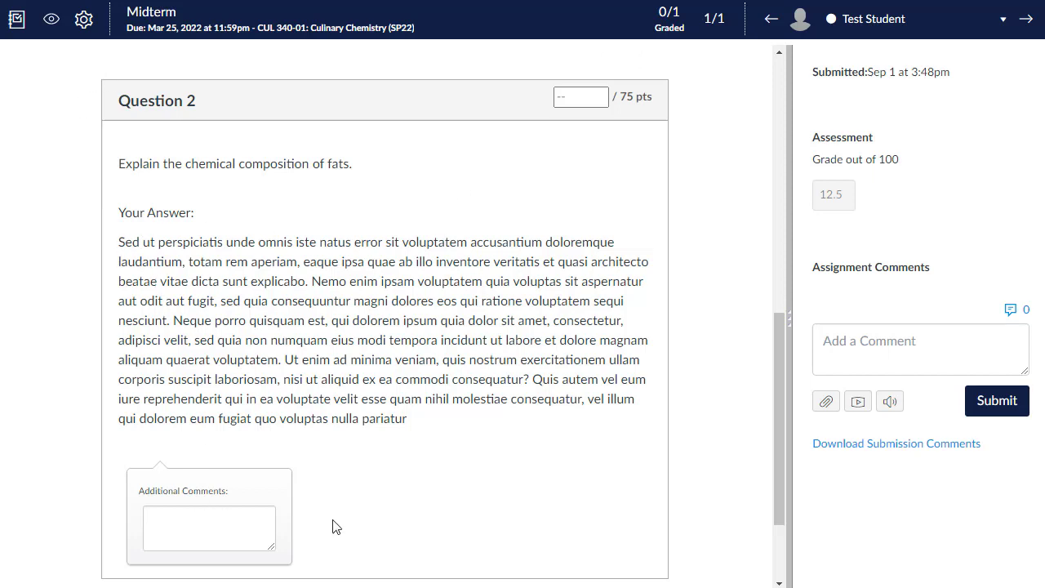
pyautogui.click(559, 96)
pyautogui.write('75')
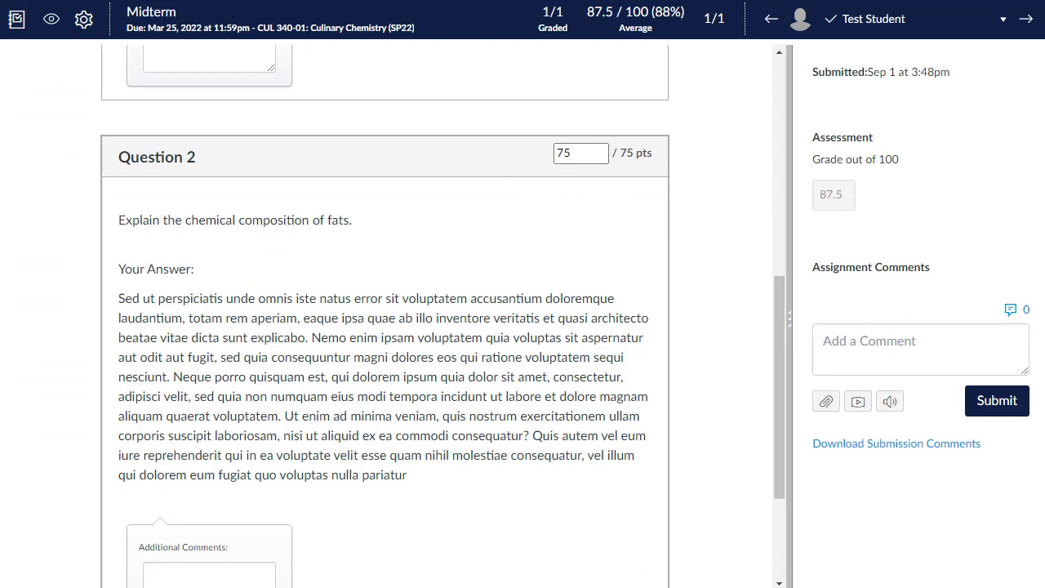
pyautogui.click(16, 19)
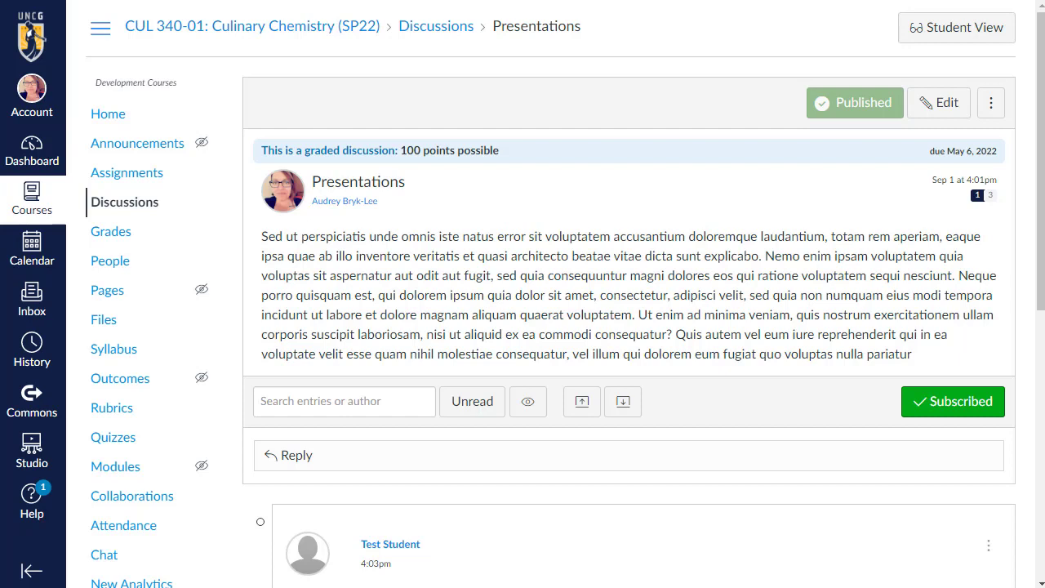
# Open the Presentations discussion in SpeedGrader and give the test student a grade of 100
pyautogui.click(990, 106)
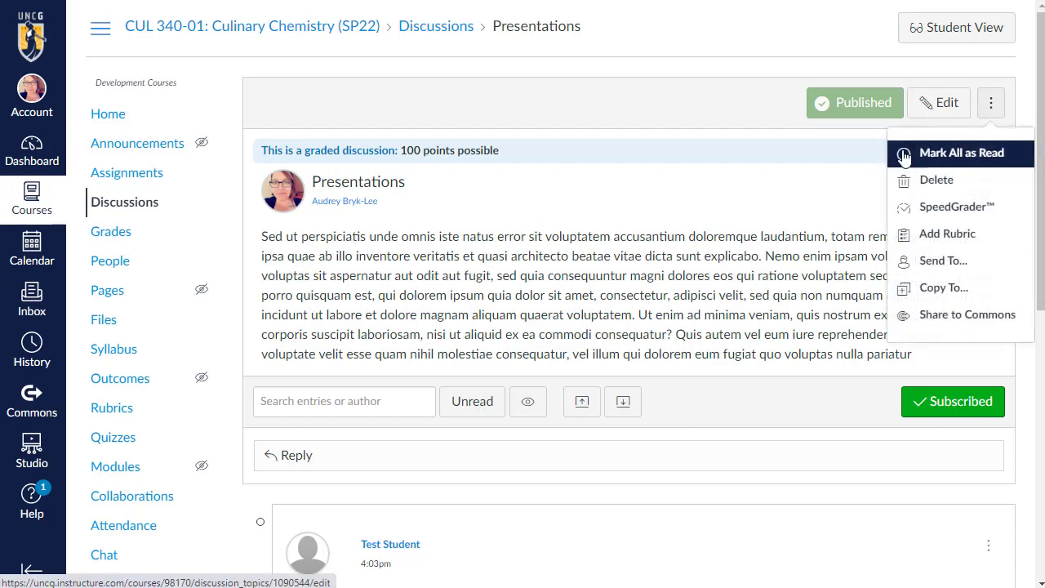
pyautogui.click(929, 214)
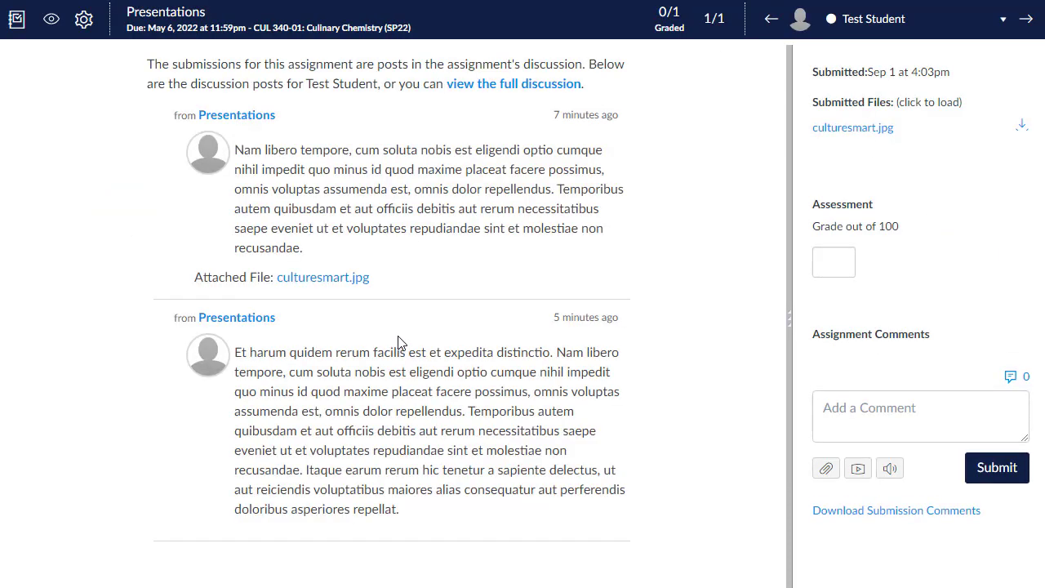
pyautogui.click(822, 267)
pyautogui.write('100')
pyautogui.press('Return')
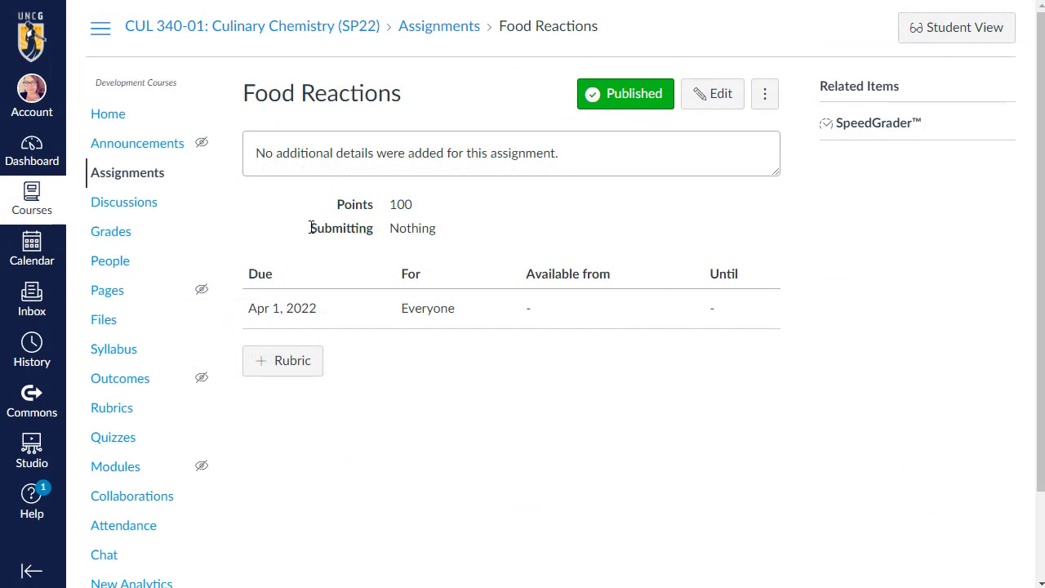
# Check the submission type of the Food Reactions assignment, look through its edit settings, and cancel the edit
pyautogui.moveTo(310, 229); pyautogui.dragTo(453, 240)
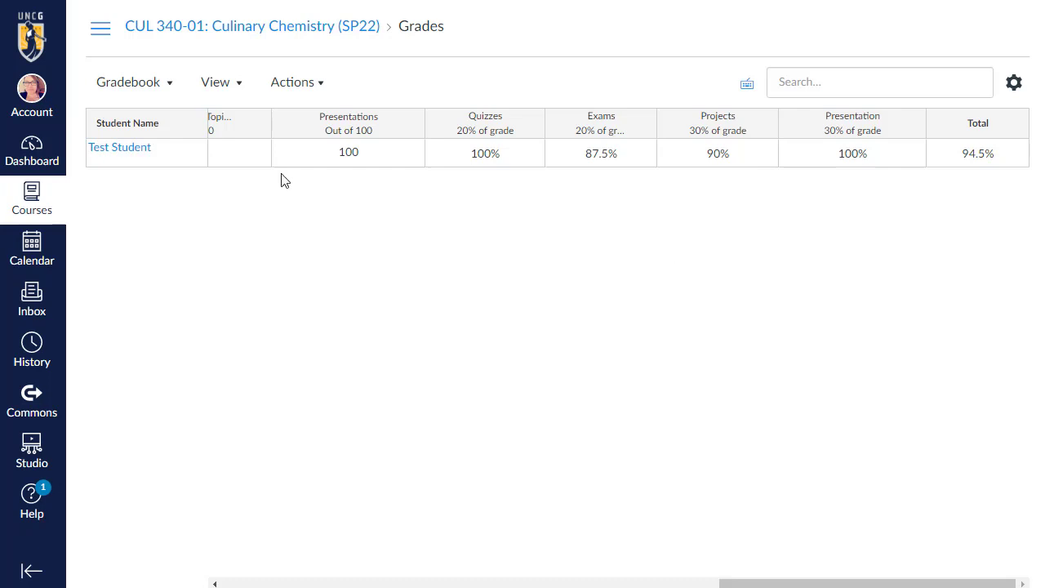
pyautogui.click(217, 0)
pyautogui.click(601, 395)
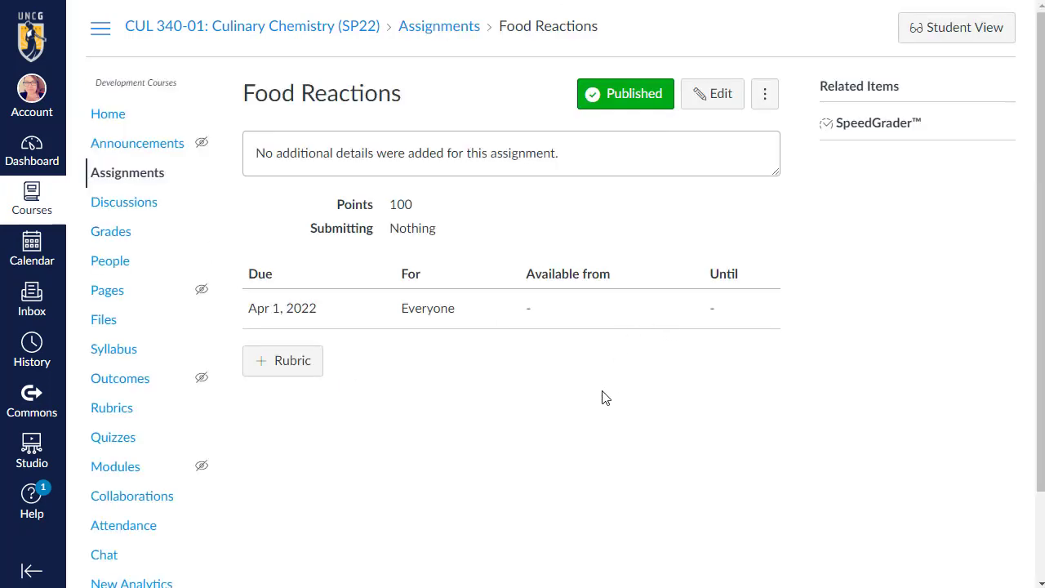
pyautogui.click(721, 96)
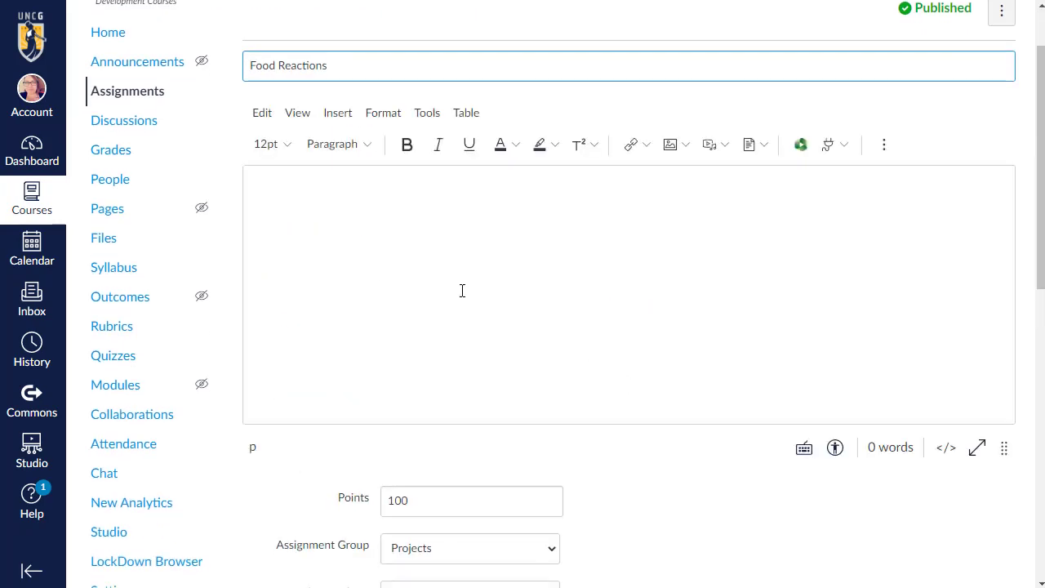
pyautogui.scroll(-3, 567, 445)
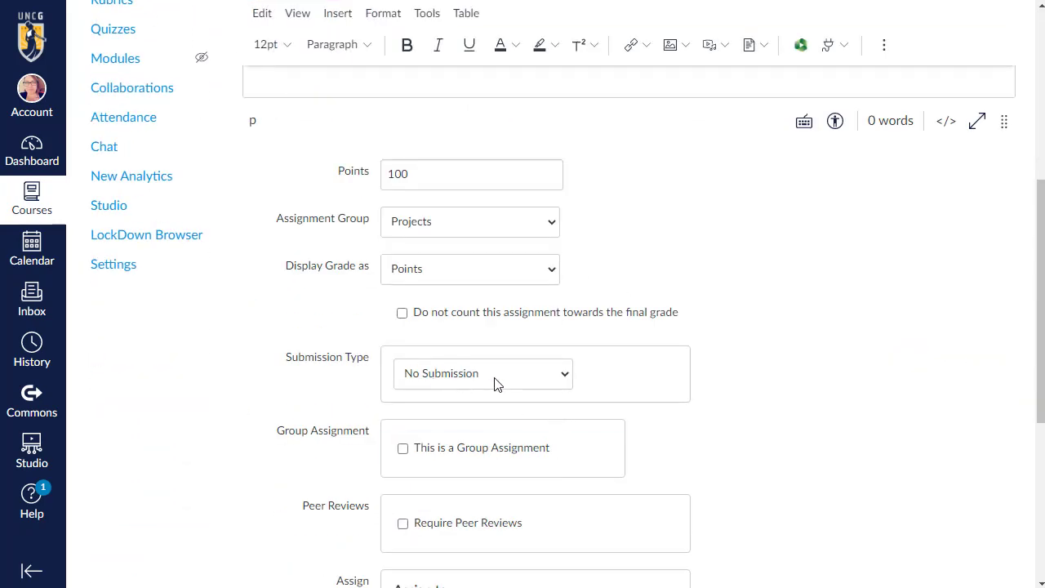
pyautogui.scroll(-5, 831, 390)
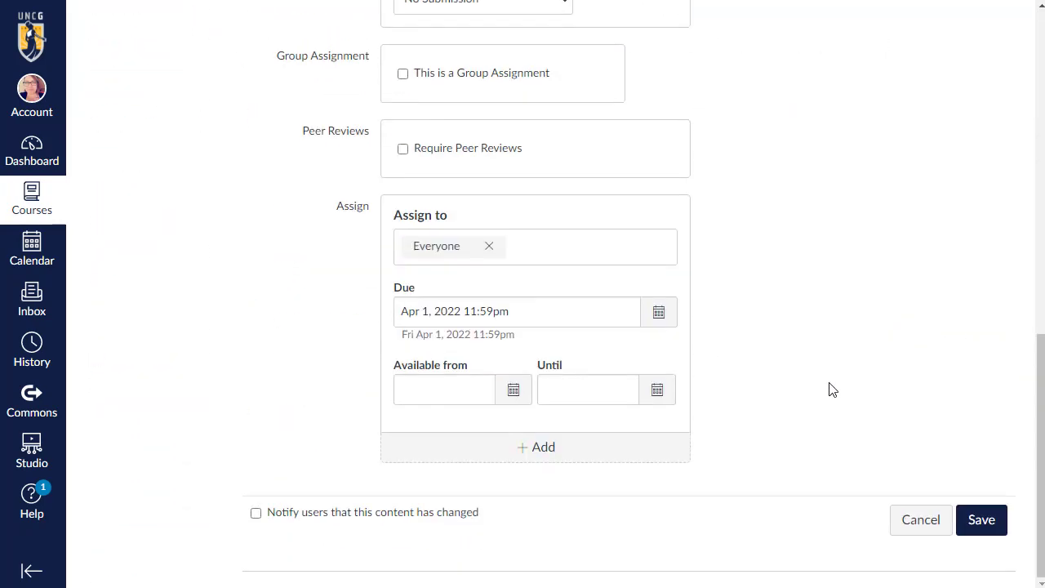
pyautogui.click(938, 522)
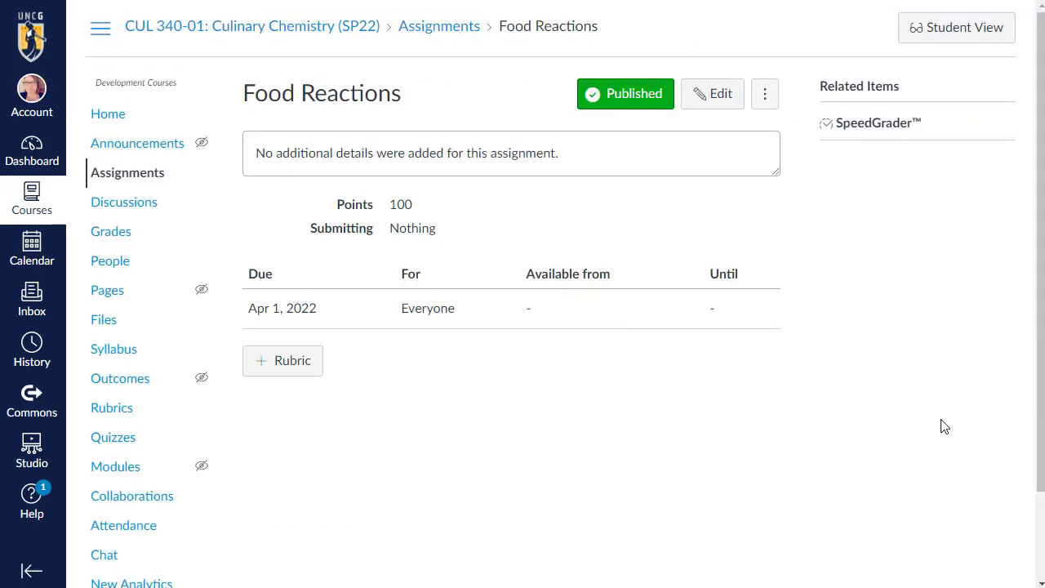
# View the test student's Food Reactions grading page in SpeedGrader, and return to the Food Reactions column in the gradebook
pyautogui.click(875, 131)
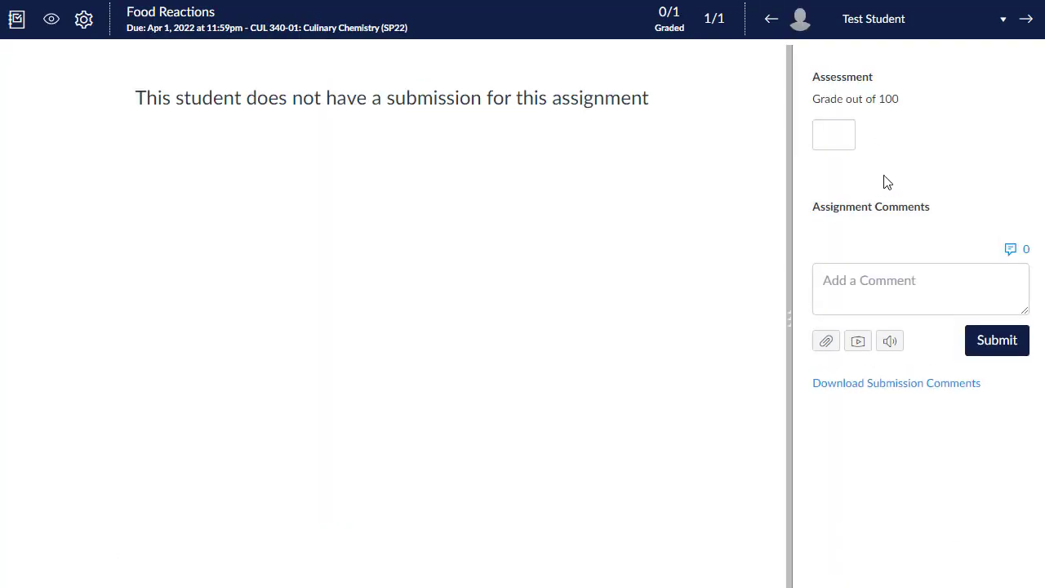
pyautogui.click(819, 131)
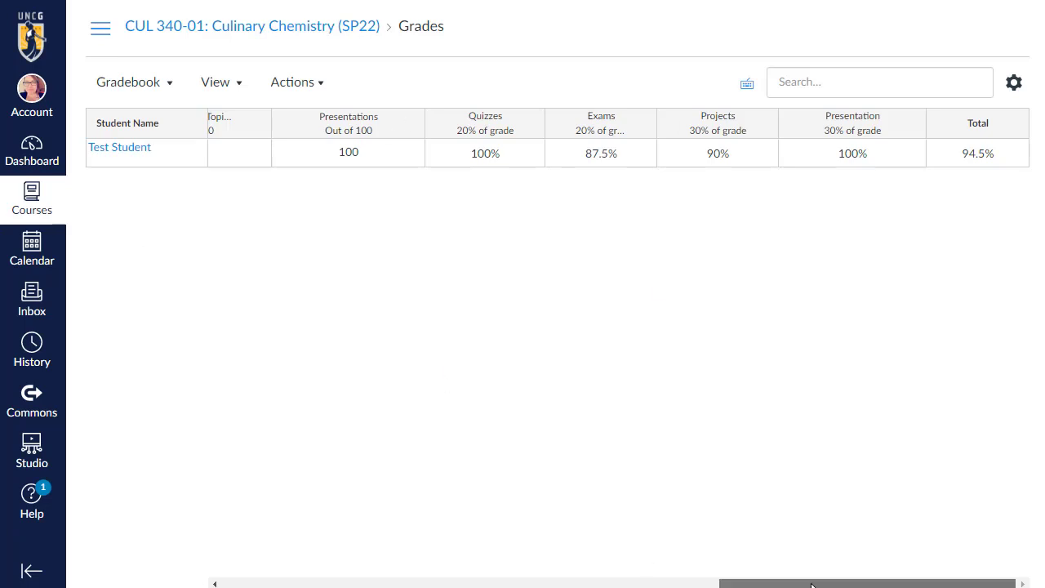
pyautogui.moveTo(811, 584); pyautogui.dragTo(628, 585)
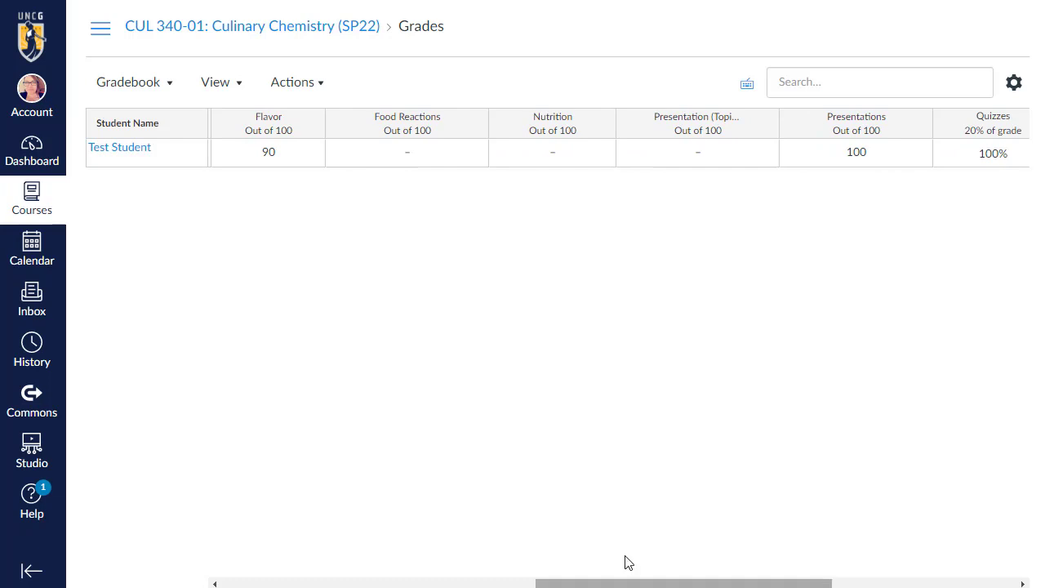
# Open the test student's Food Reactions grade details from the gradebook and enter a grade of 100
pyautogui.click(413, 158)
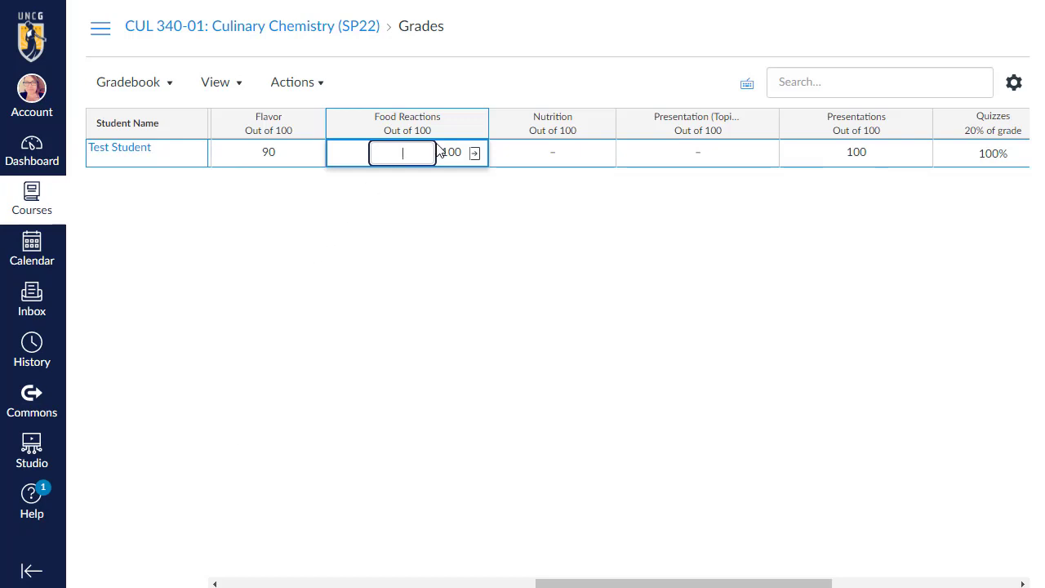
pyautogui.click(475, 153)
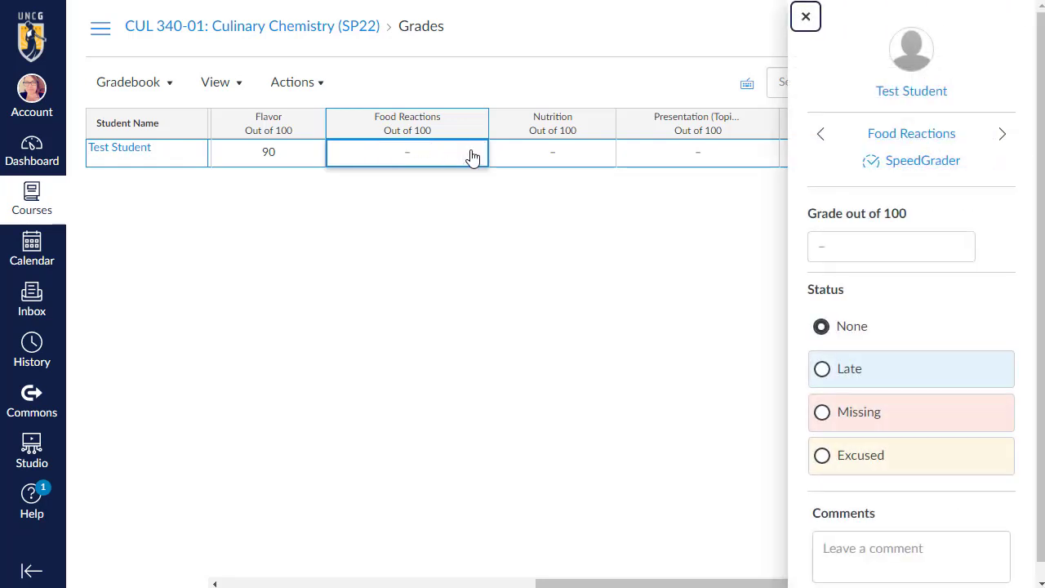
pyautogui.click(867, 239)
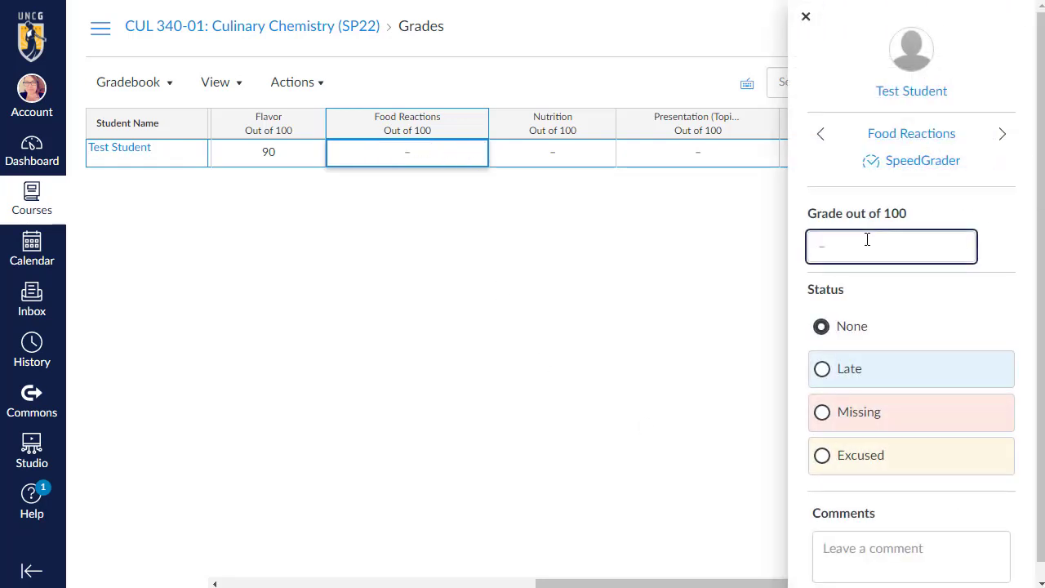
pyautogui.write('100')
# Submit the comment "Nice work!" on the test student's Food Reactions grade and close the grade details
pyautogui.scroll(-1, 880, 417)
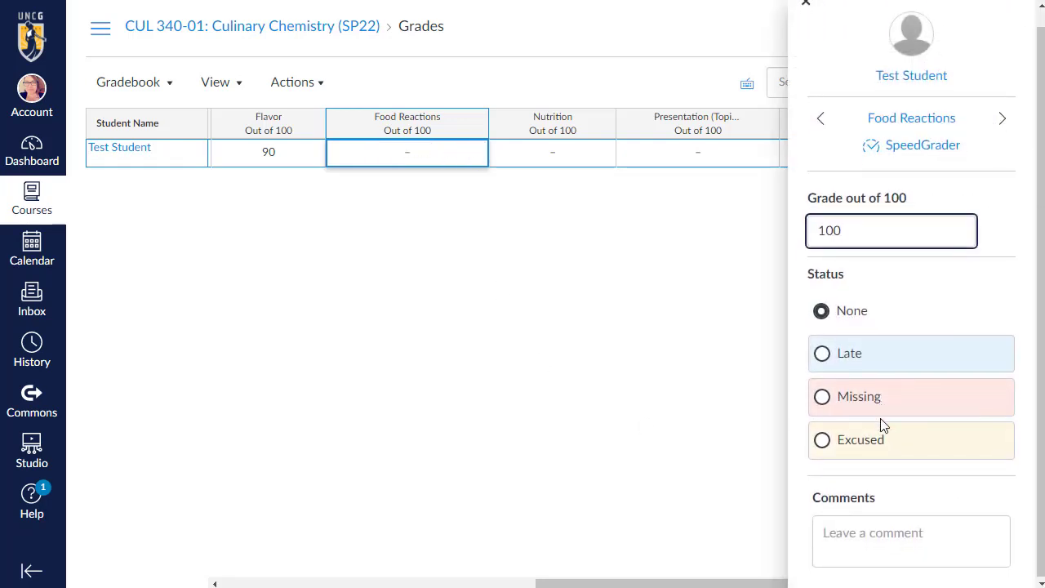
pyautogui.click(908, 542)
pyautogui.write('Nice wo')
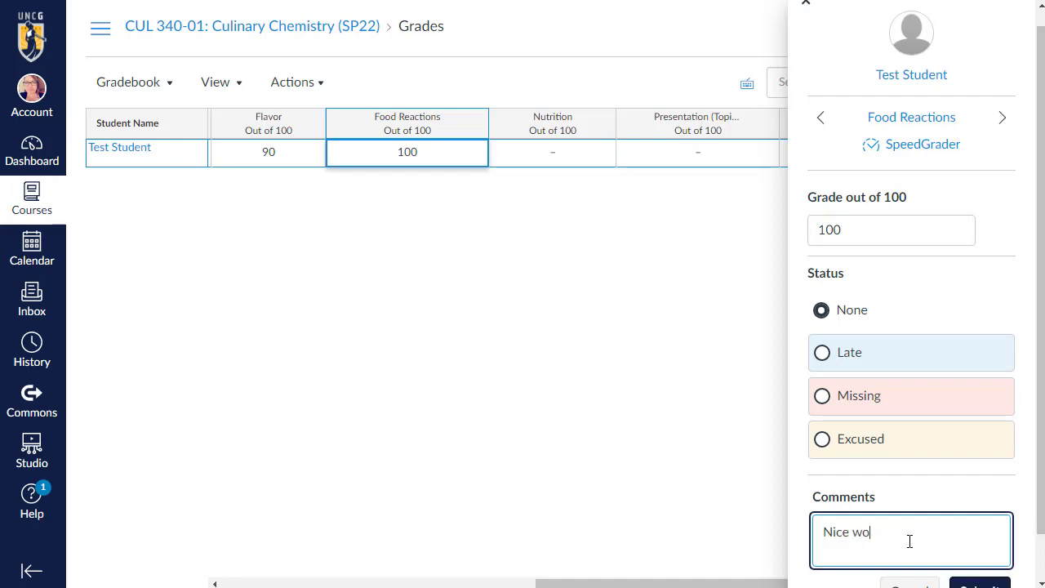
pyautogui.write('rk!')
pyautogui.scroll(-2, 963, 523)
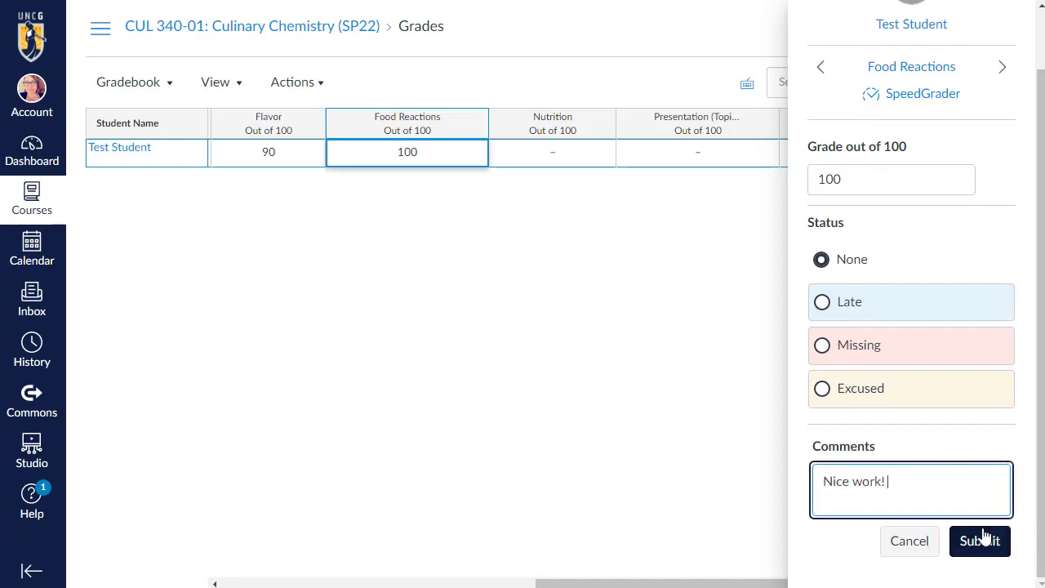
pyautogui.click(980, 540)
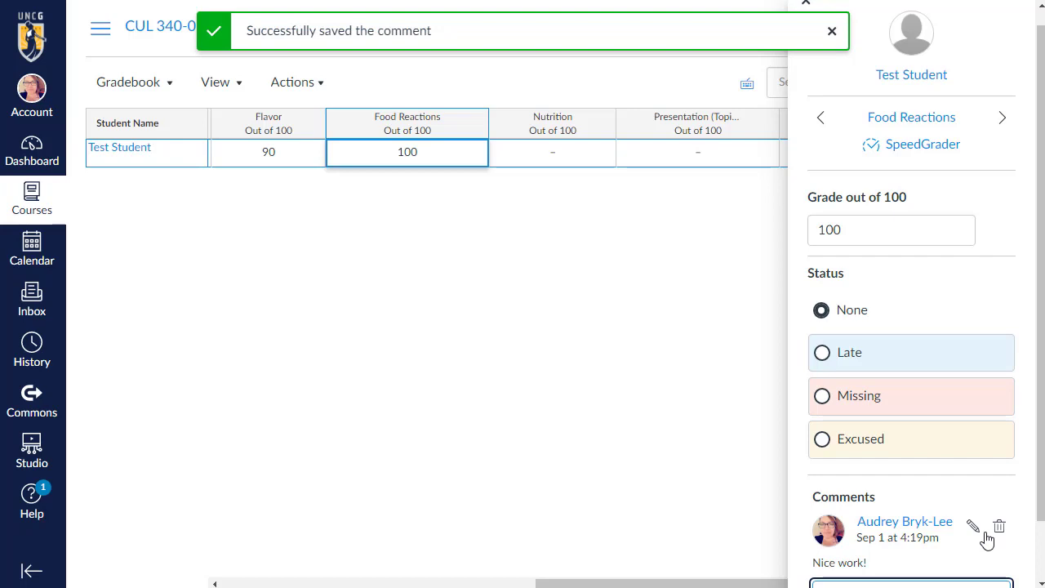
pyautogui.click(438, 224)
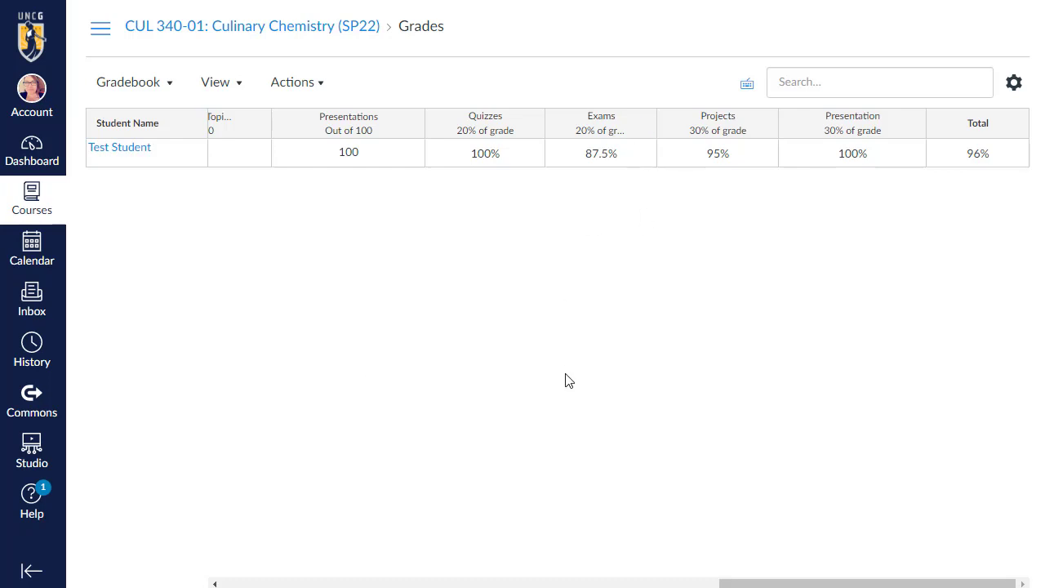
# Bring the truncated "Presentation (Topi..." assignment column into view in the gradebook and open its options
pyautogui.moveTo(740, 585); pyautogui.dragTo(694, 584)
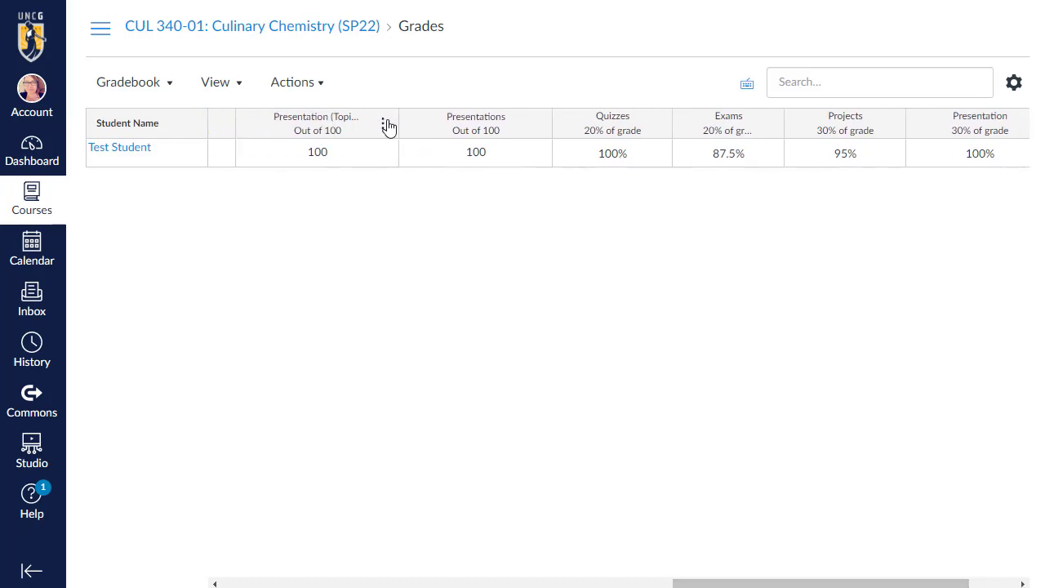
pyautogui.click(383, 124)
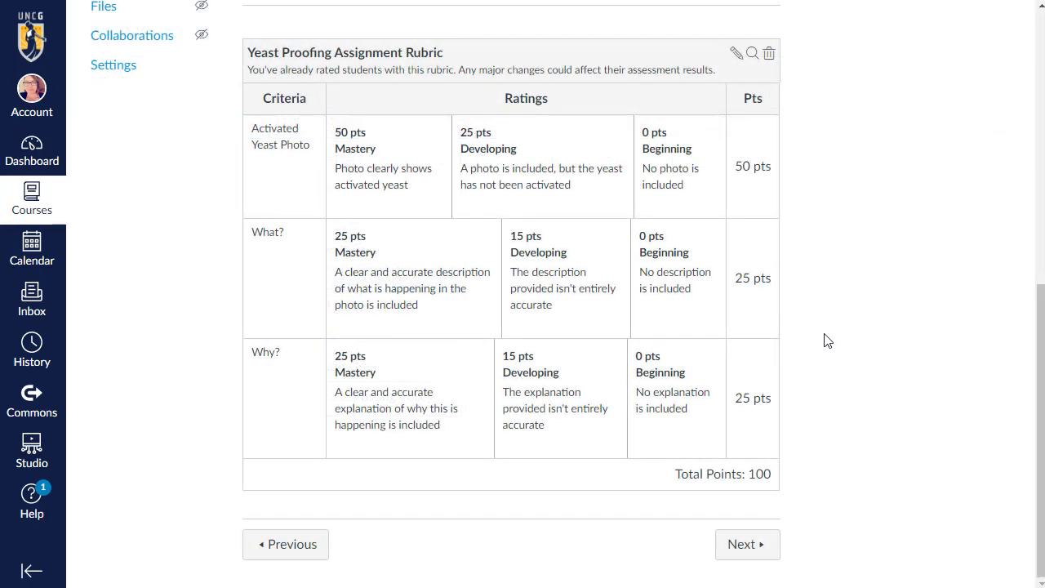
# Open the Yeast Proofing Assignment in SpeedGrader, display its rubric, and widen the grading pane to show all ratings
pyautogui.scroll(10, 853, 389)
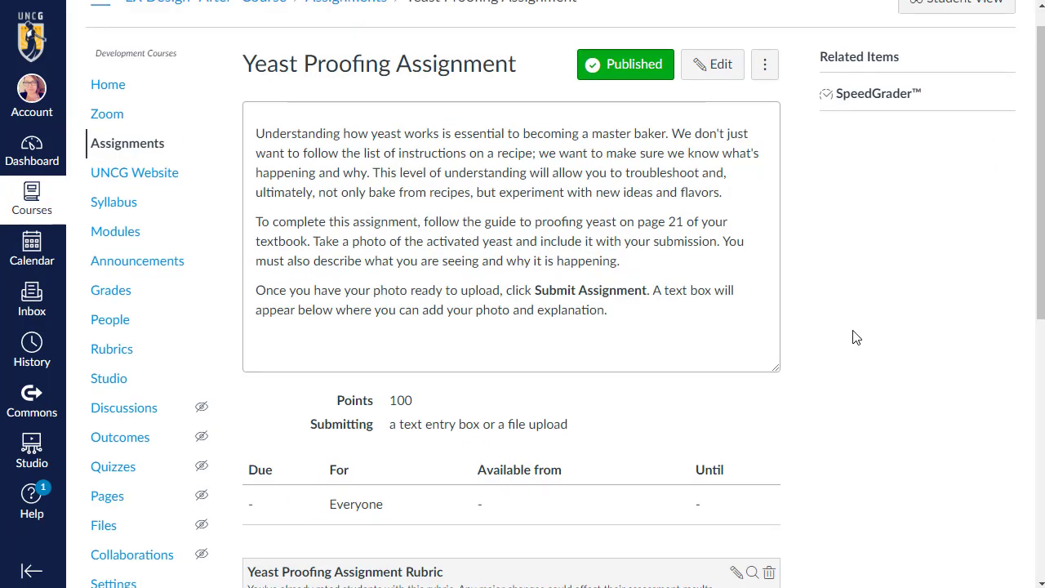
pyautogui.click(878, 123)
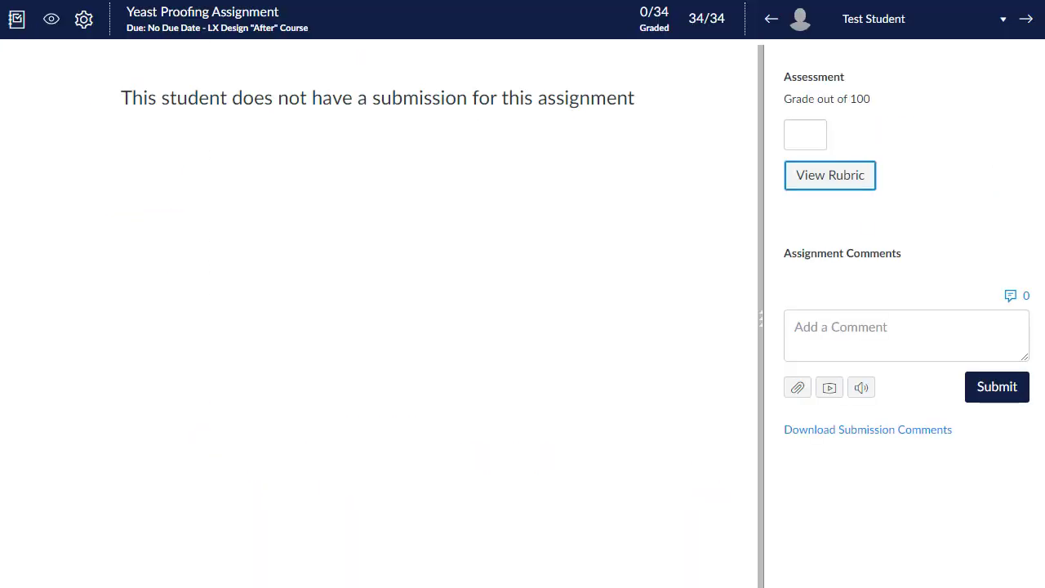
pyautogui.click(797, 179)
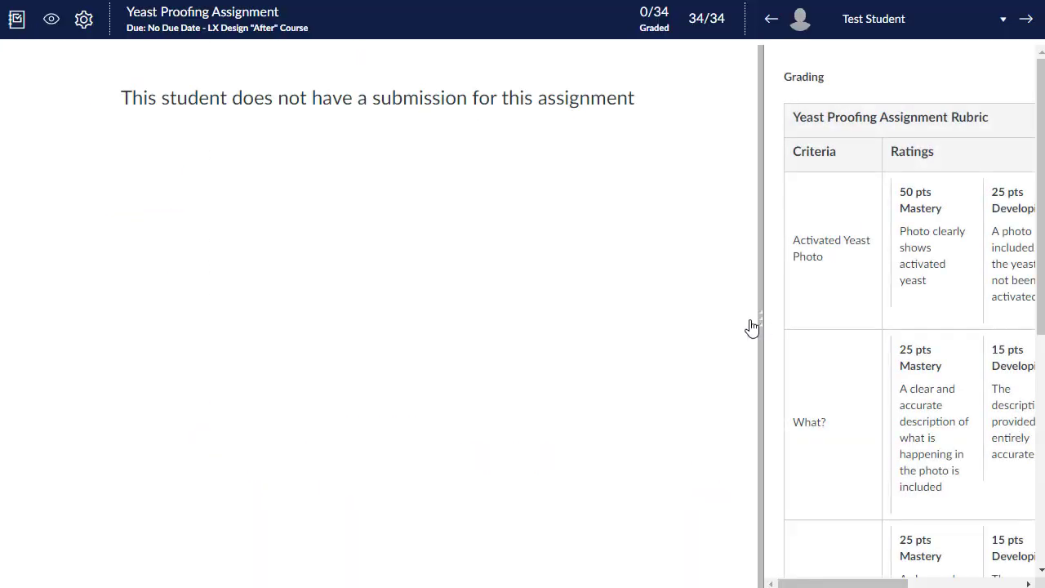
pyautogui.moveTo(759, 329); pyautogui.dragTo(348, 355)
# Rate Activated Yeast Photo as Mastery (50 pts), What? as Developing (15 pts), and Why? as Mastery (25 pts) in the rubric
pyautogui.click(596, 236)
pyautogui.click(698, 353)
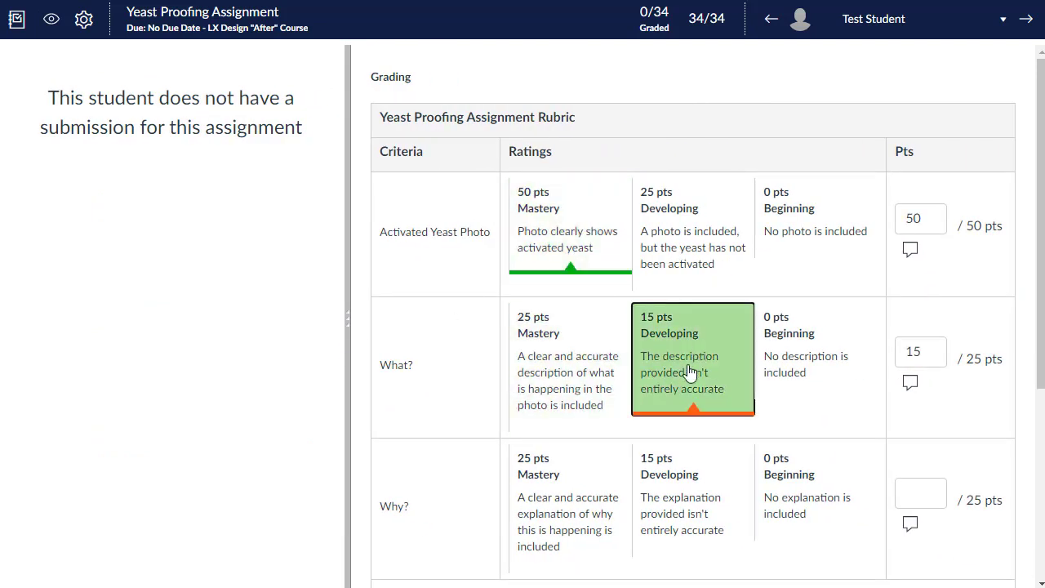
pyautogui.click(554, 496)
pyautogui.scroll(-2, 660, 464)
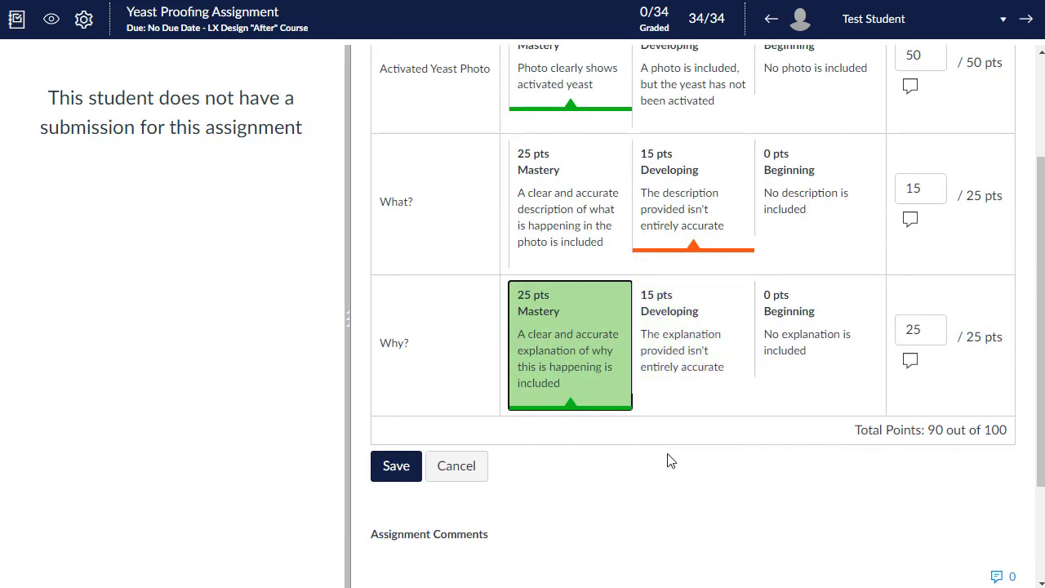